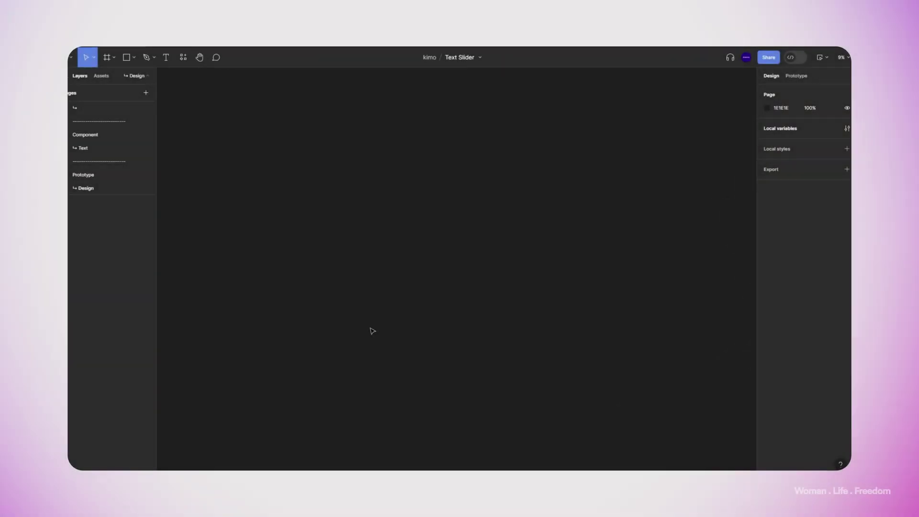
Choose the Frame tool so the frame size presets appear in the right panel.
click(114, 58)
Add a Desktop-size frame and centre a 'Place holder' text inside it.
click(101, 77)
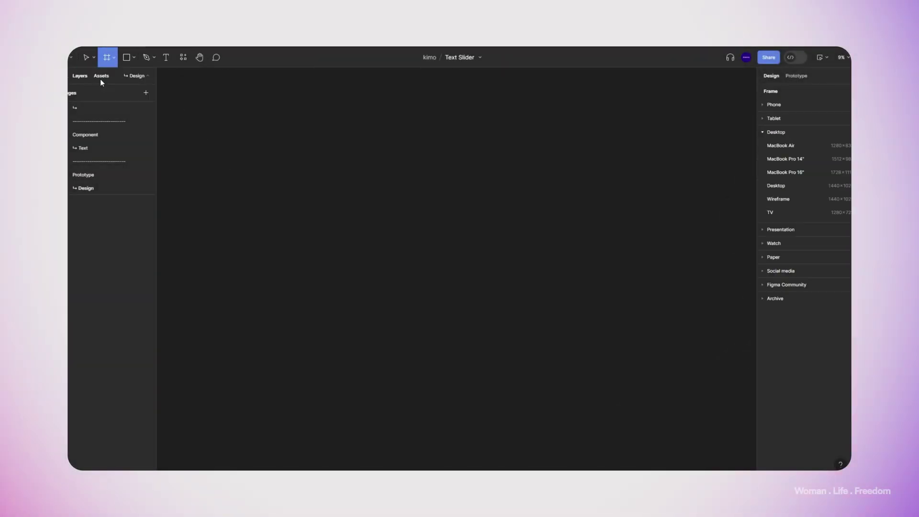
click(792, 187)
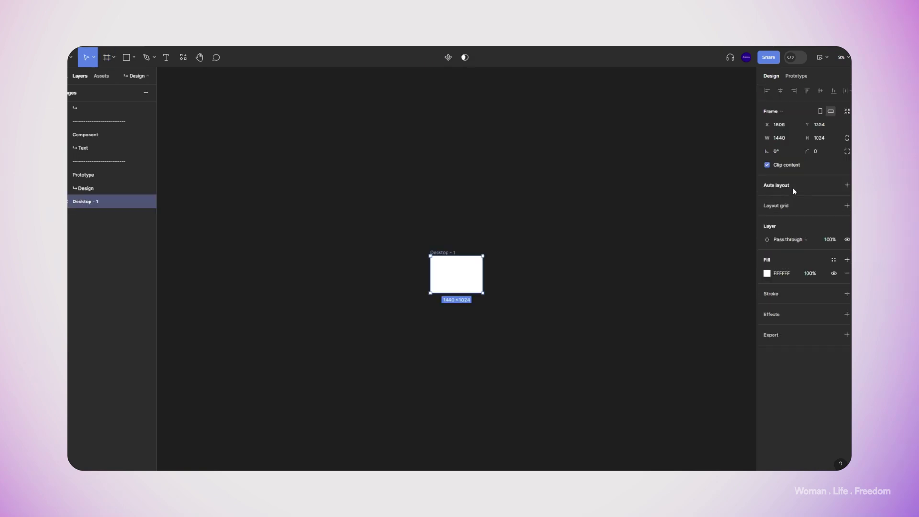
key(Escape)
key(shift+1)
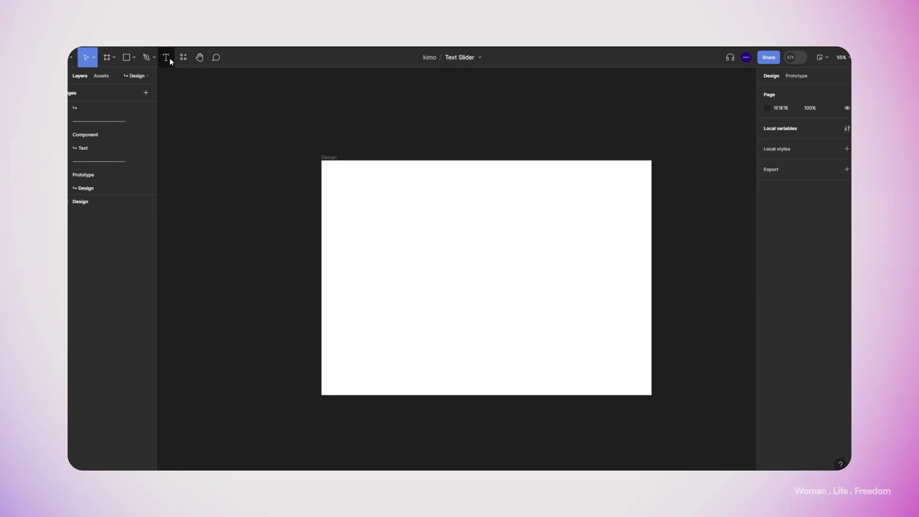
click(169, 58)
ctrl+scroll(493, 285, up, 3)
click(441, 241)
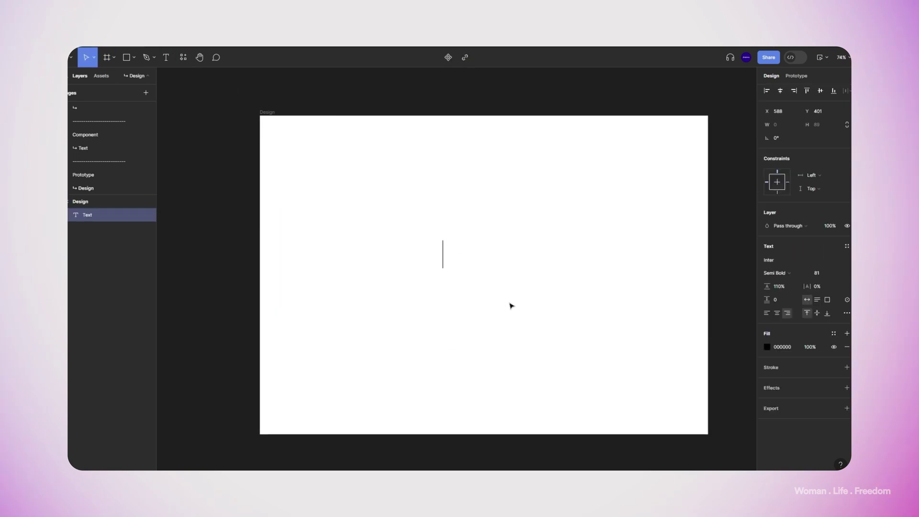
key(ctrl+v)
key(Escape)
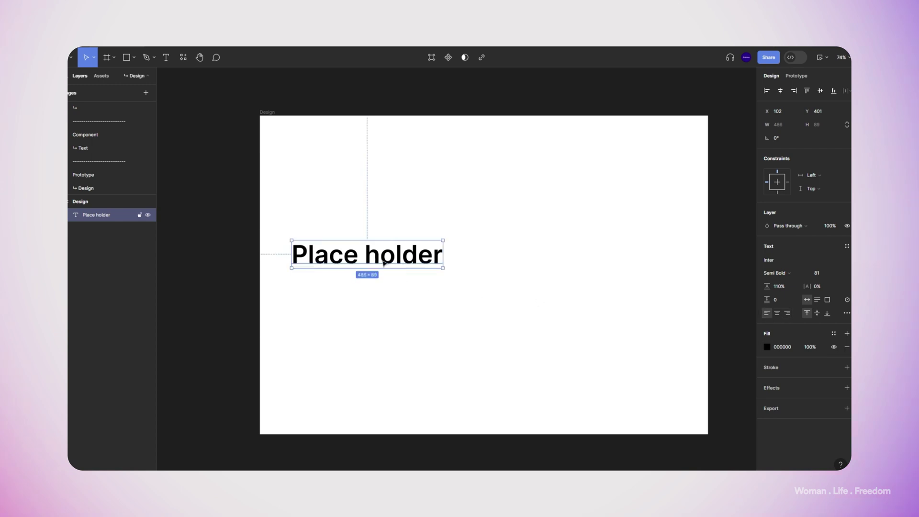
drag(383, 260, 477, 285)
Wrap the text in an auto-layout bar with a black fill and white text.
key(shift+a)
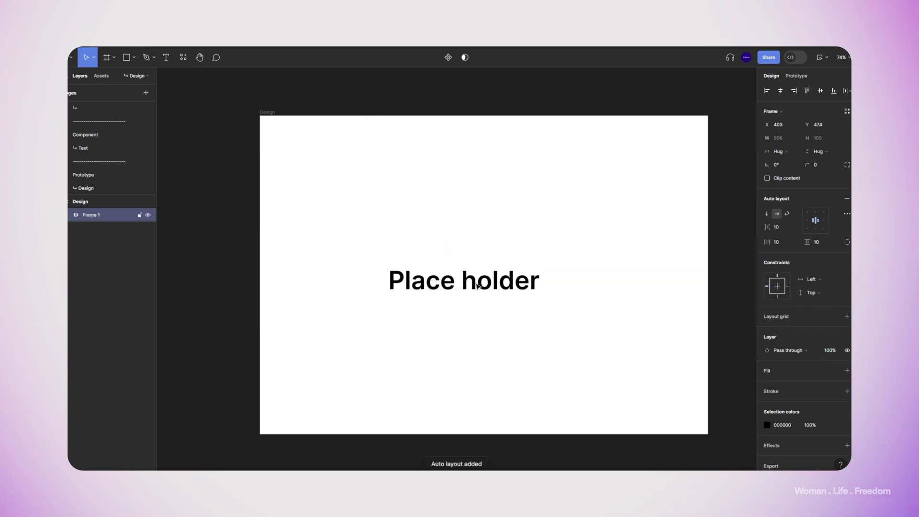
click(846, 371)
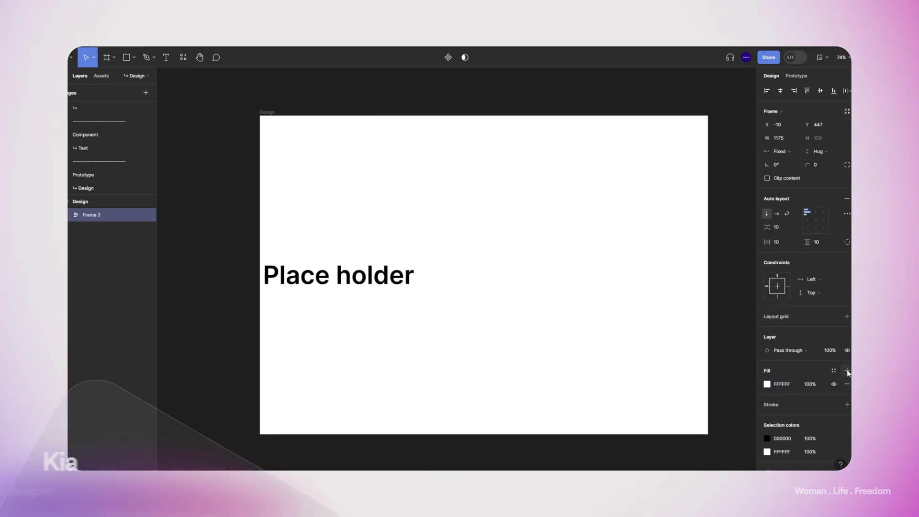
click(767, 383)
drag(694, 311, 665, 366)
click(359, 278)
key(shift+a)
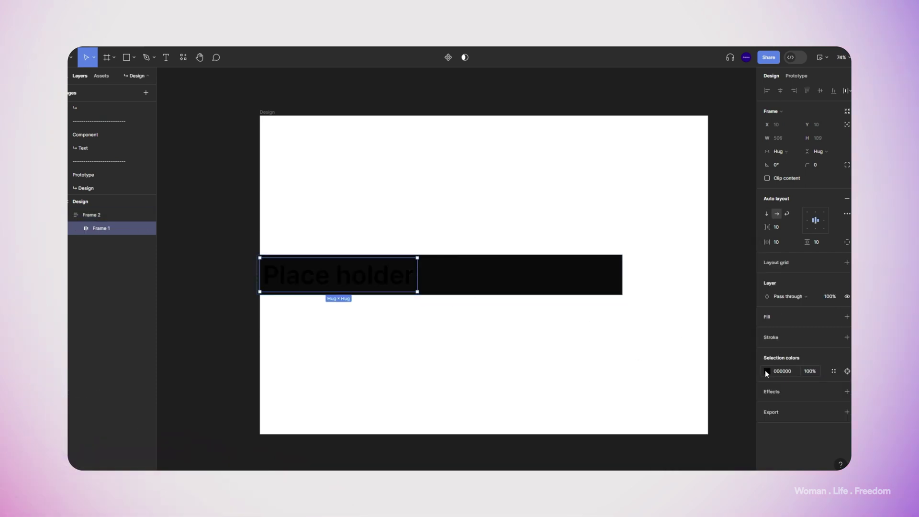
click(766, 371)
drag(689, 307, 585, 242)
Add a drop shadow to the black banner and a linear gradient fill to the Design frame.
click(559, 267)
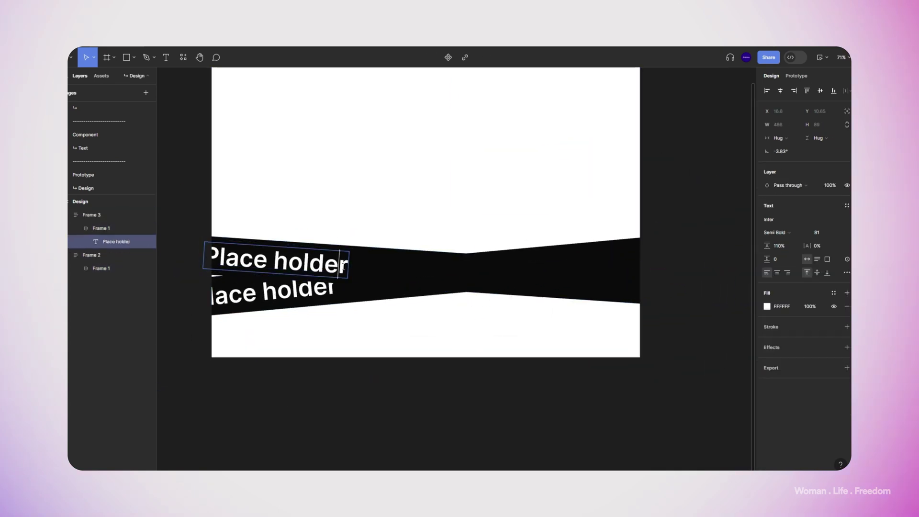
text(2)
click(846, 429)
click(767, 443)
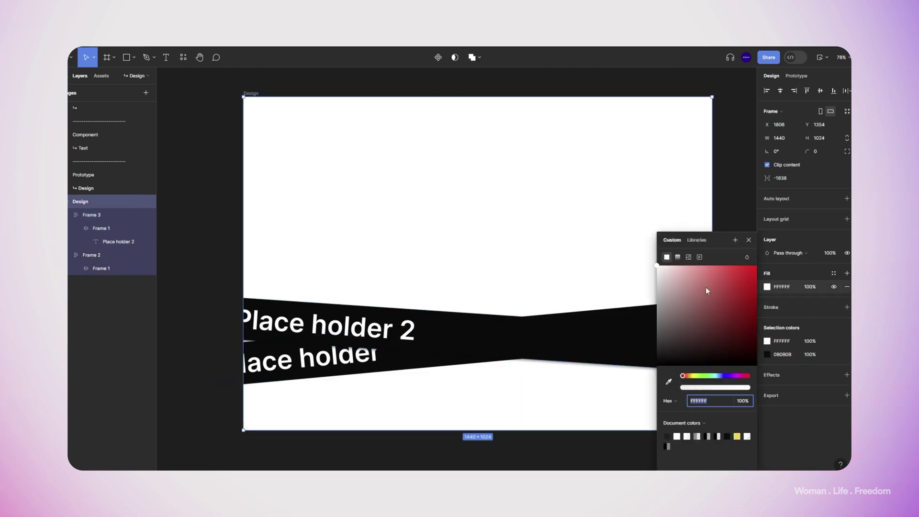
click(677, 210)
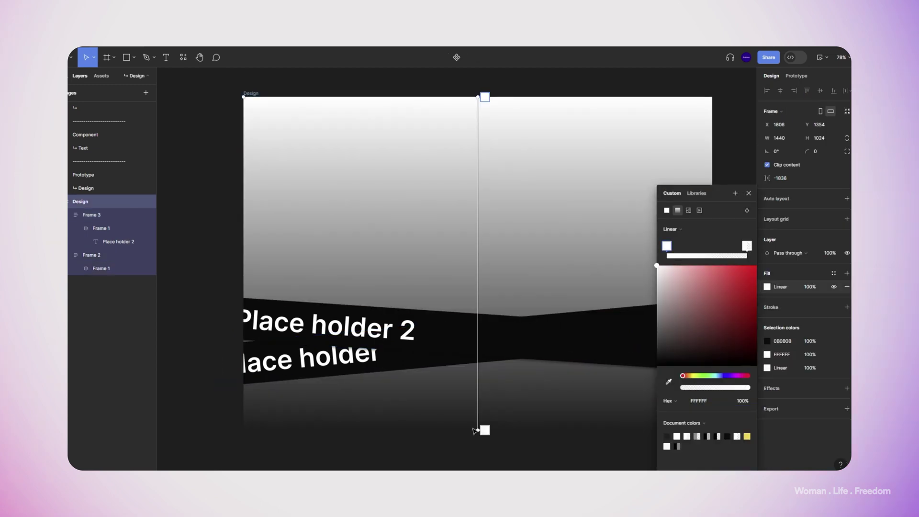
Go to the Text page and open the Local variables panel.
click(183, 57)
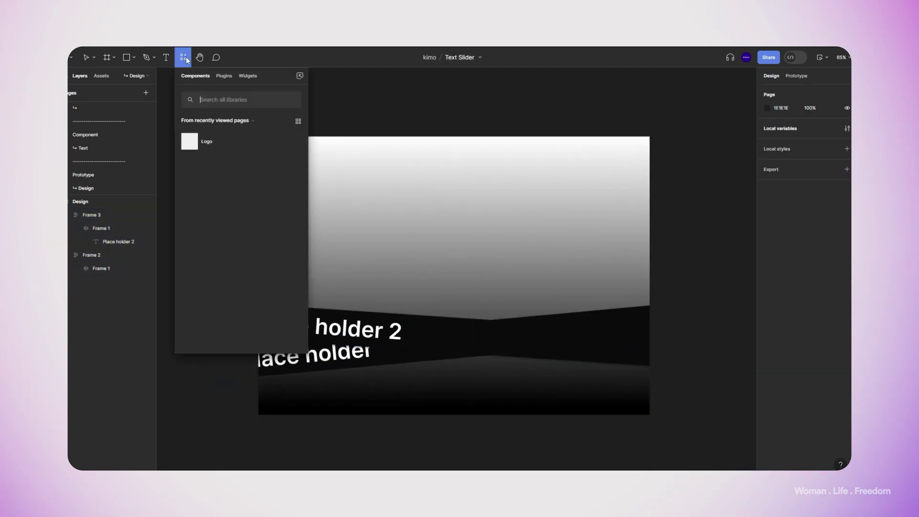
key(Escape)
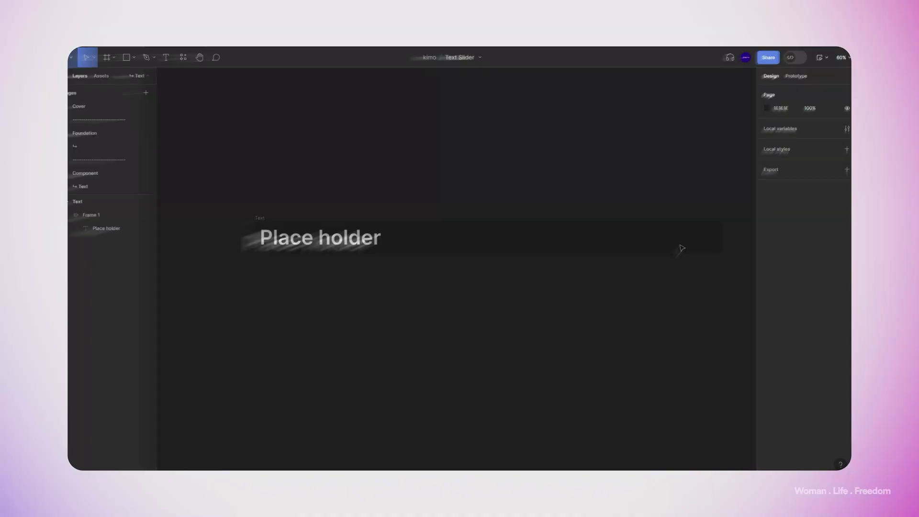
click(835, 230)
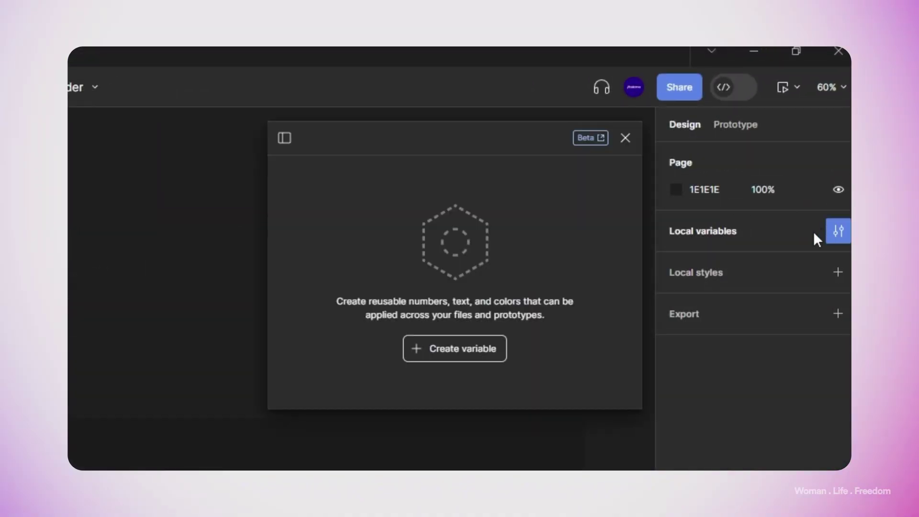
Create string variable 'txt-slider', rename its mode to 'First version' and set 'Here you are!'.
click(485, 352)
click(457, 383)
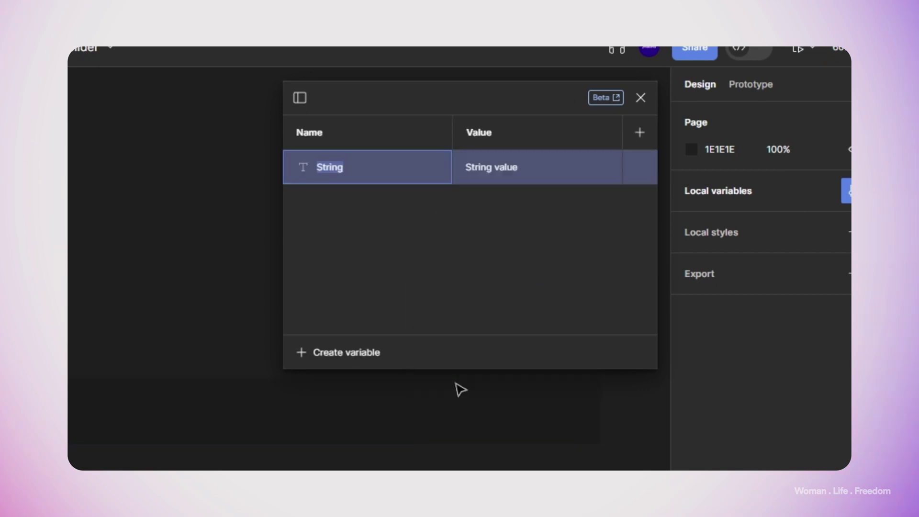
text(txt-slider)
double_click(479, 133)
text(First version)
key(Return)
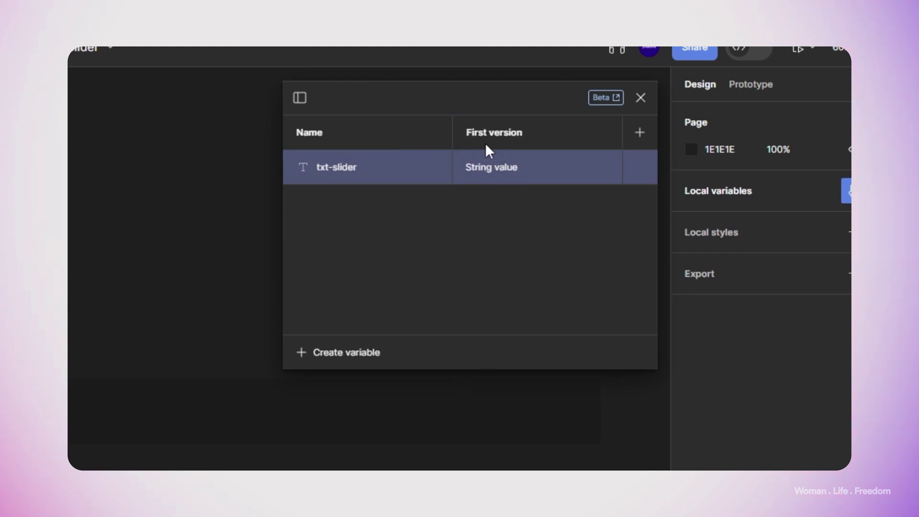
double_click(504, 165)
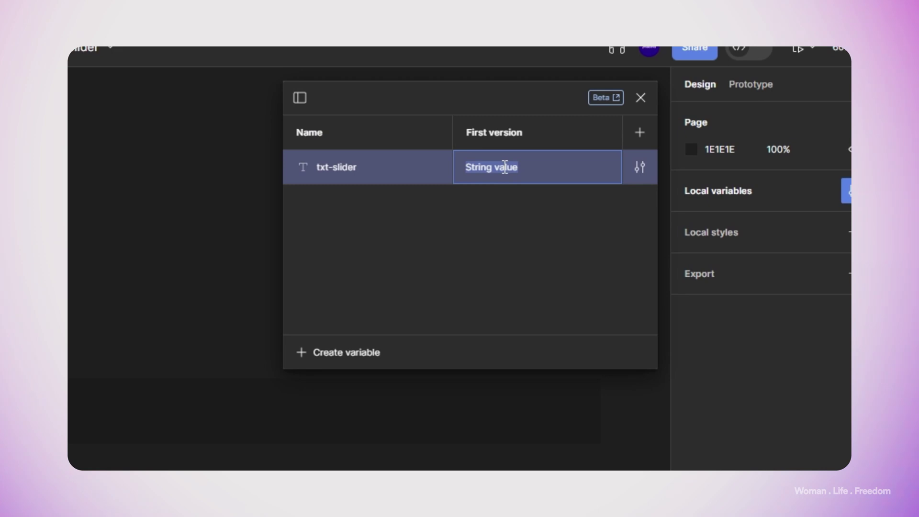
text(P)
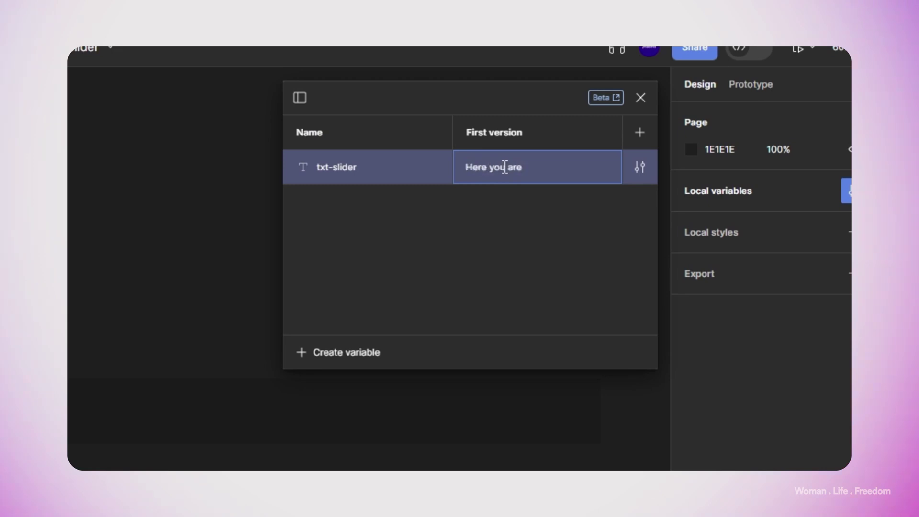
key(Return)
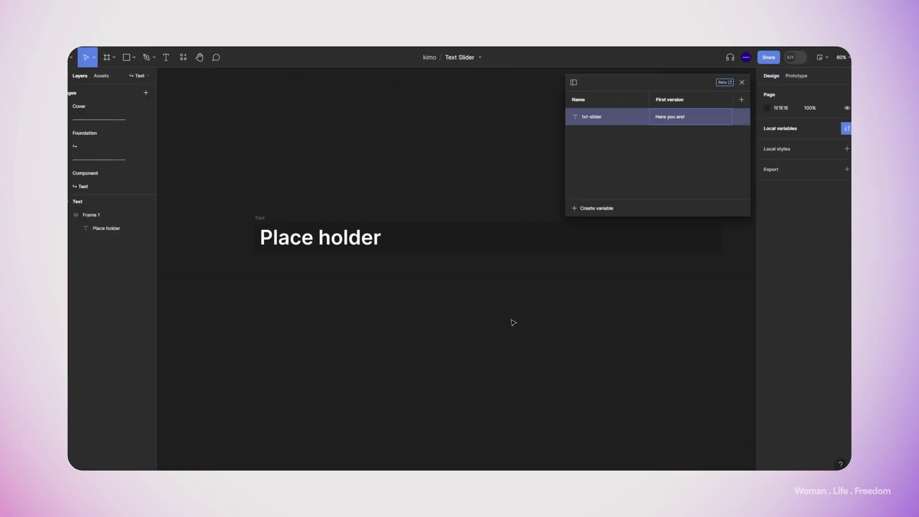
Bind the banner's Place holder text to the txt-slider variable.
click(741, 82)
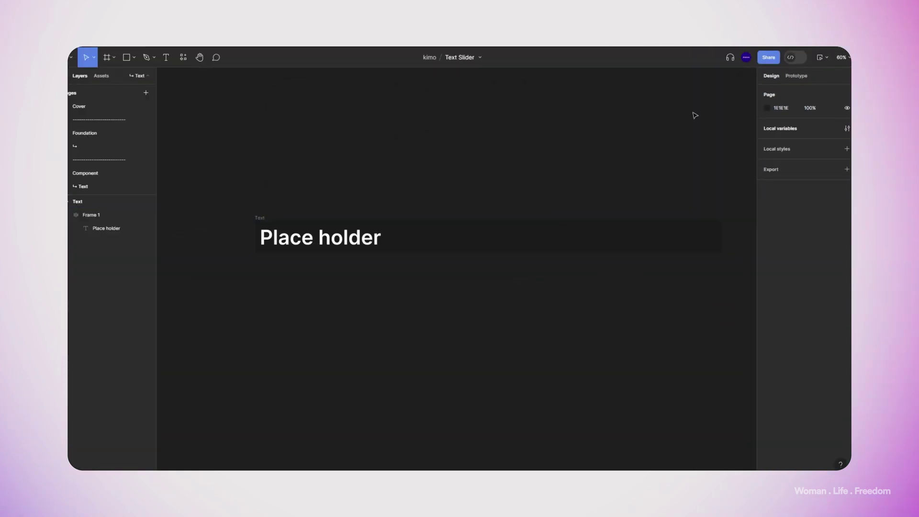
double_click(355, 242)
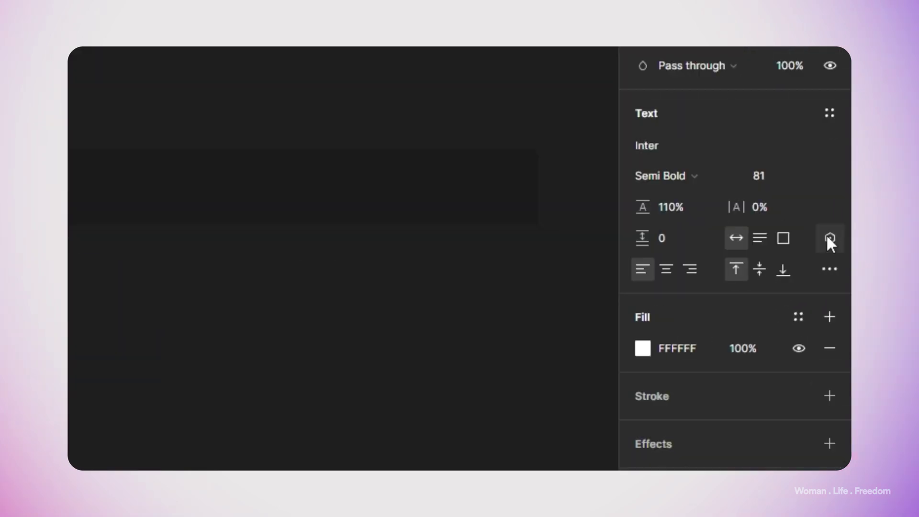
click(830, 239)
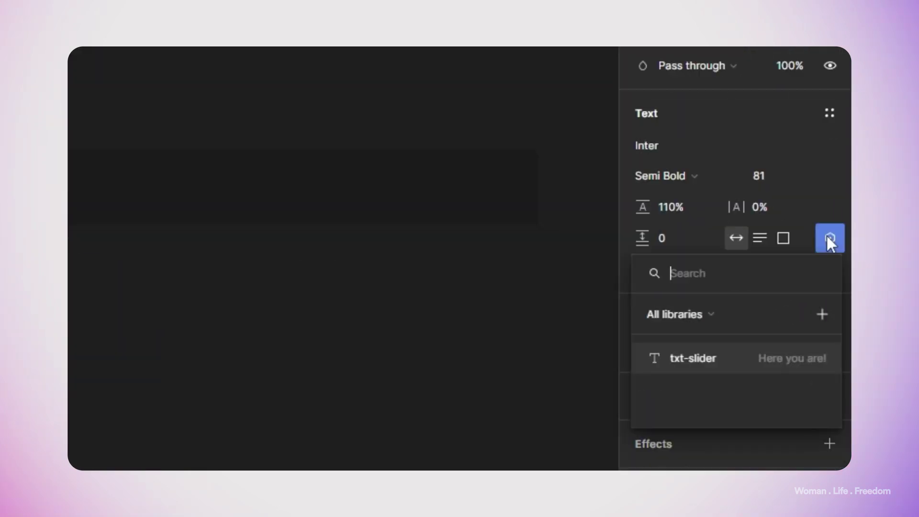
click(671, 359)
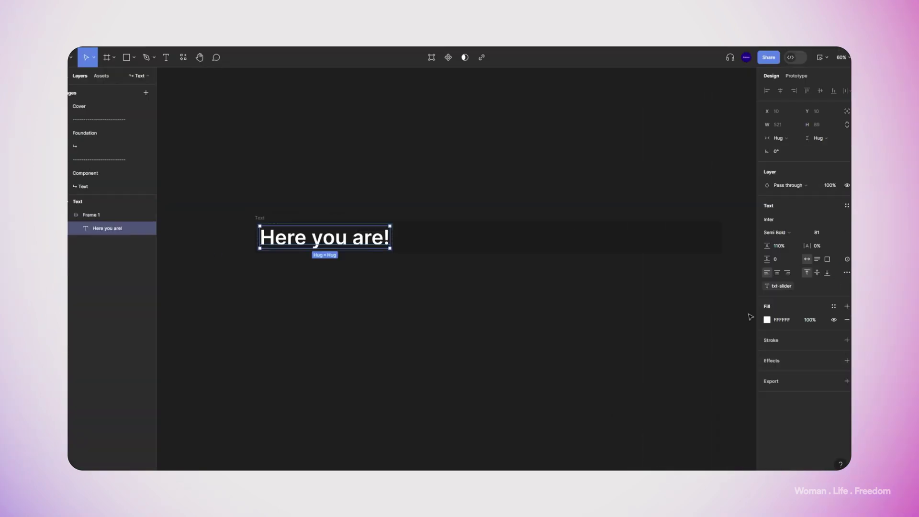
click(488, 319)
Duplicate the banner below, align the copy's text top-right, and select both banners.
scroll(488, 319, down, 3)
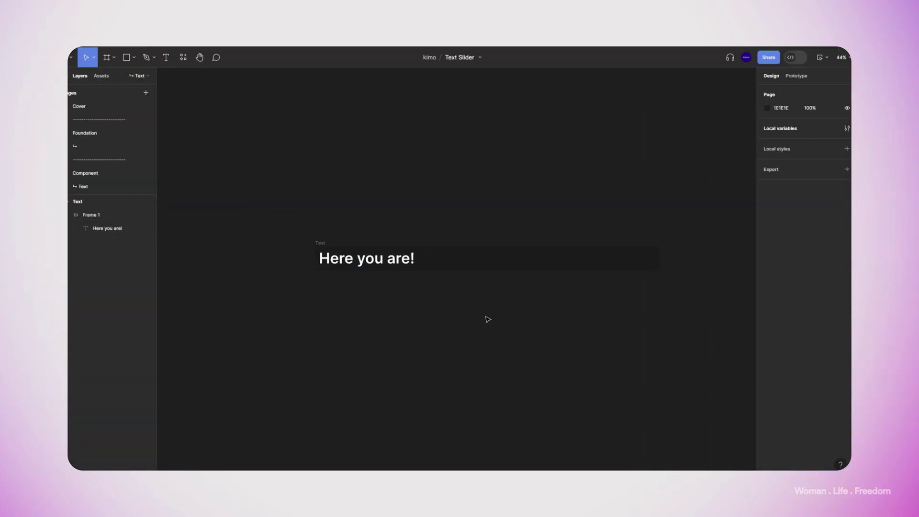
mouse_move(320, 243)
mouse_down()
mouse_move(311, 199)
mouse_move(314, 255)
mouse_up()
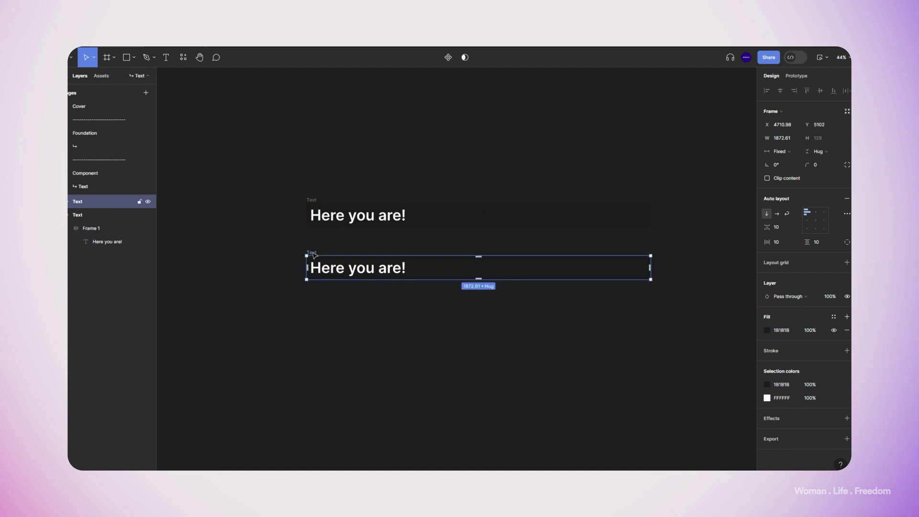
click(823, 213)
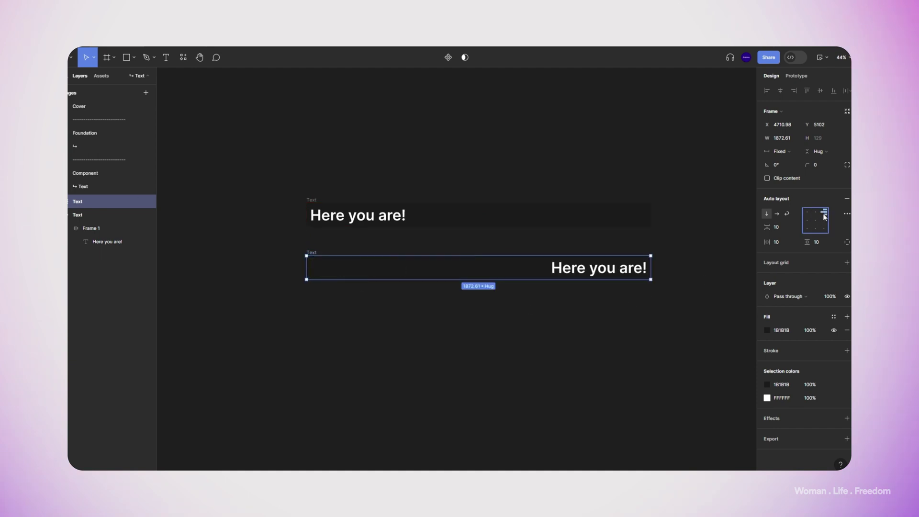
click(478, 215)
drag(274, 172, 718, 339)
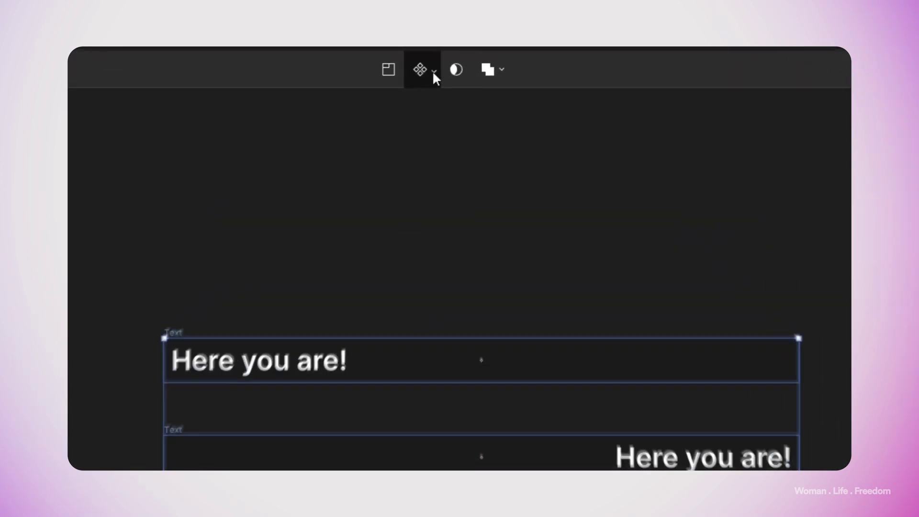
Combine the two banners into a component set and rename Property 1 to 'Type'.
click(434, 71)
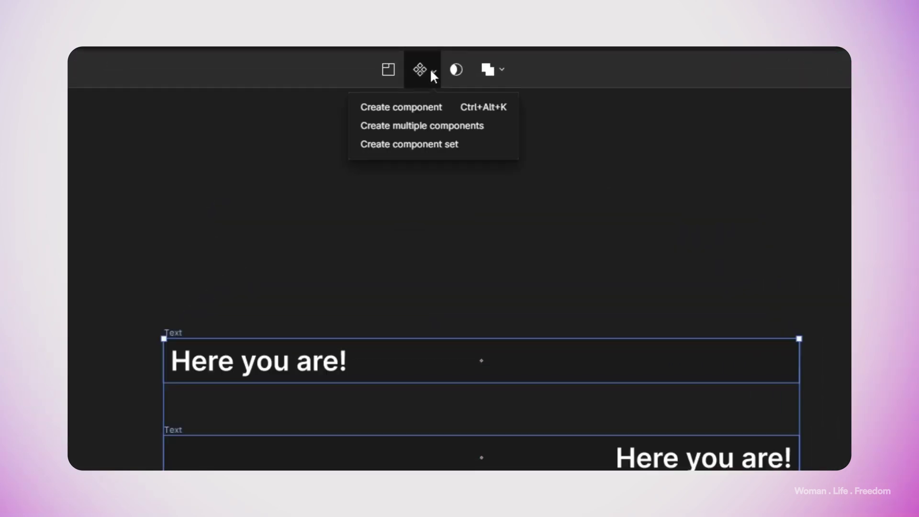
click(437, 144)
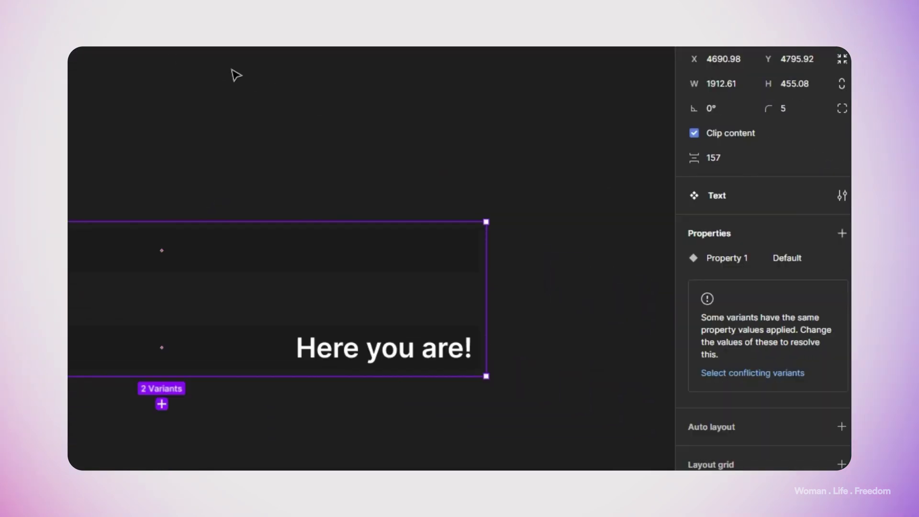
double_click(728, 260)
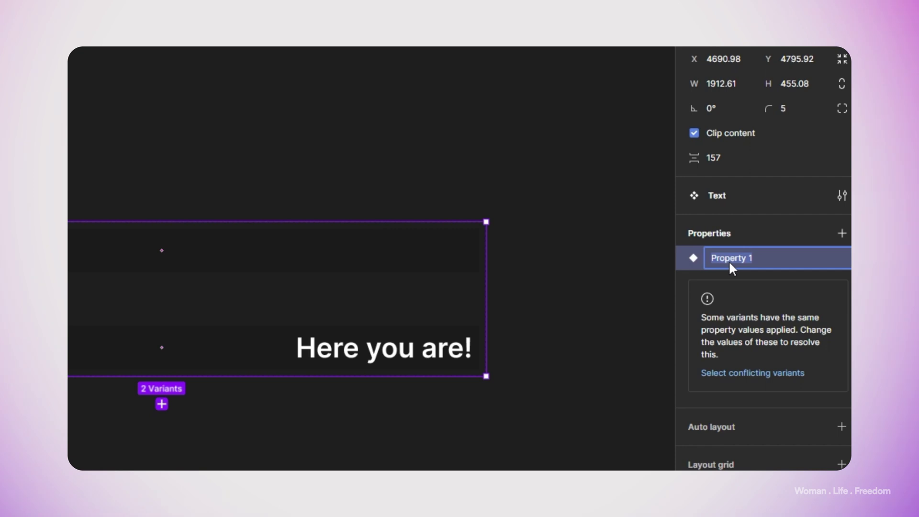
text(Type)
key(Return)
Set the Type values to 'start' for the top variant and 'end' for the bottom.
click(287, 261)
click(785, 306)
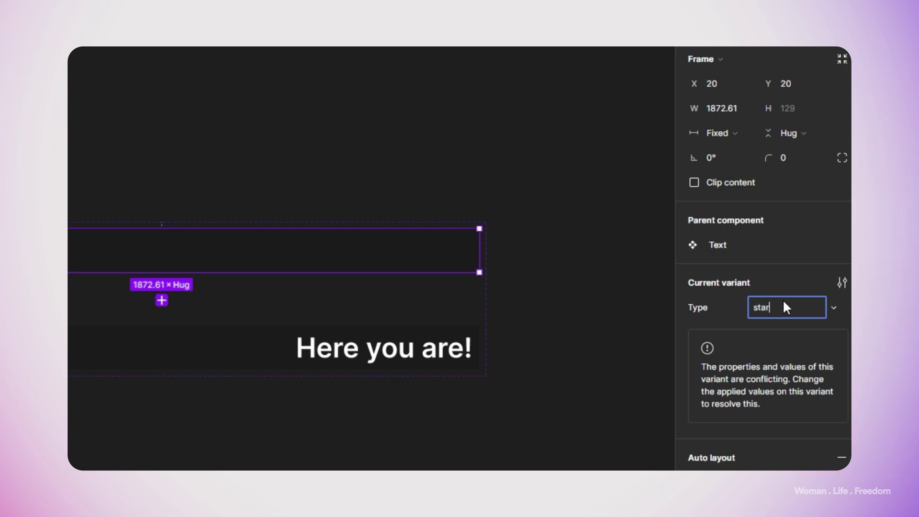
key(Return)
key(Tab)
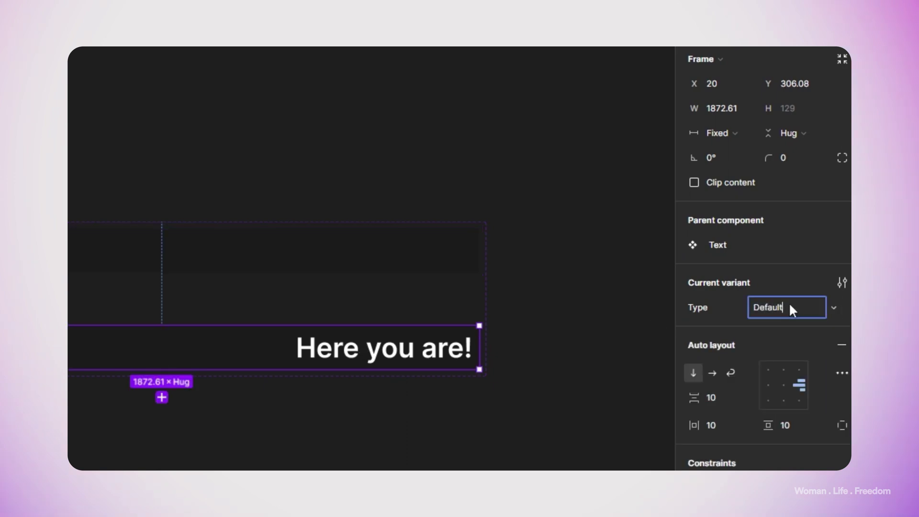
double_click(789, 306)
text(end)
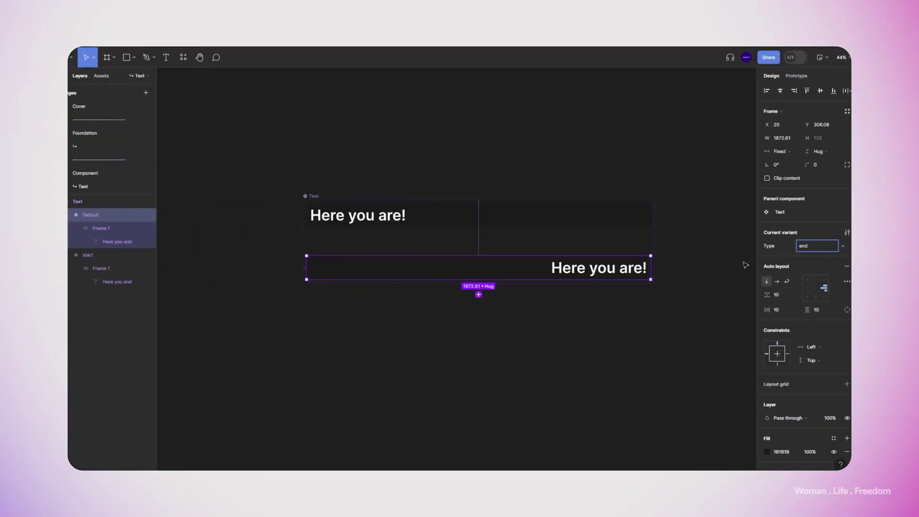
key(Return)
key(Tab)
key(shift+2)
Connect start to end: After delay 1ms, Smart animate, Linear, 7000ms.
click(786, 79)
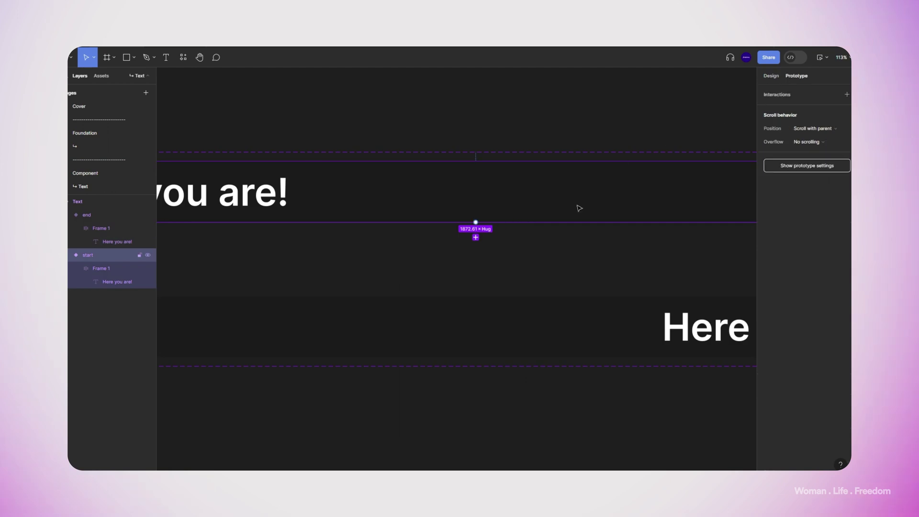
drag(475, 237, 461, 303)
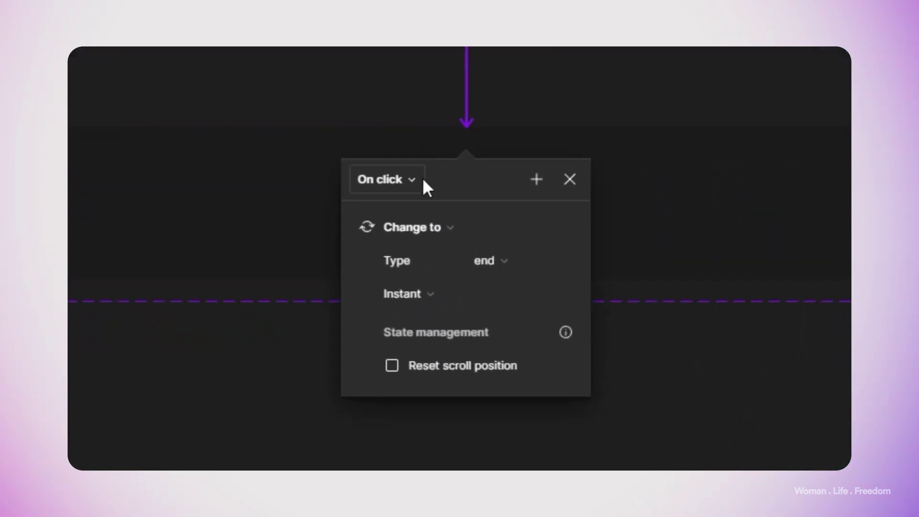
click(423, 181)
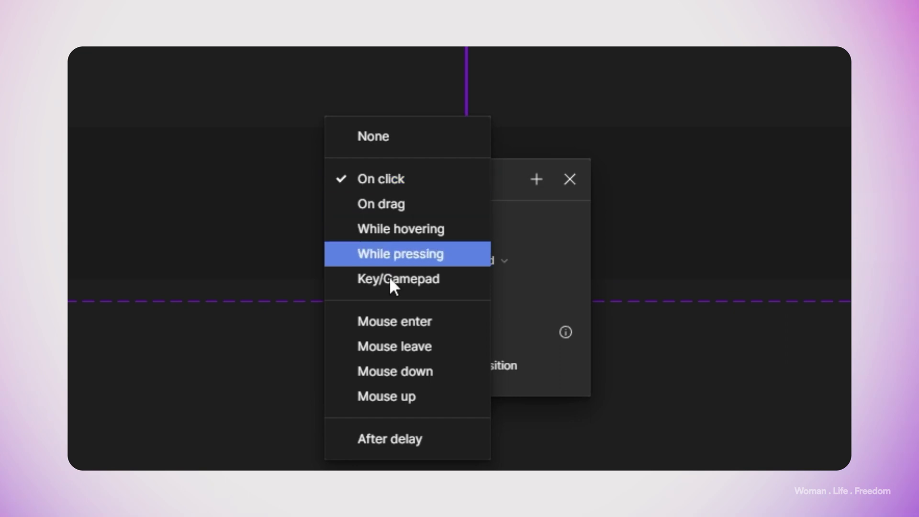
click(366, 438)
click(369, 221)
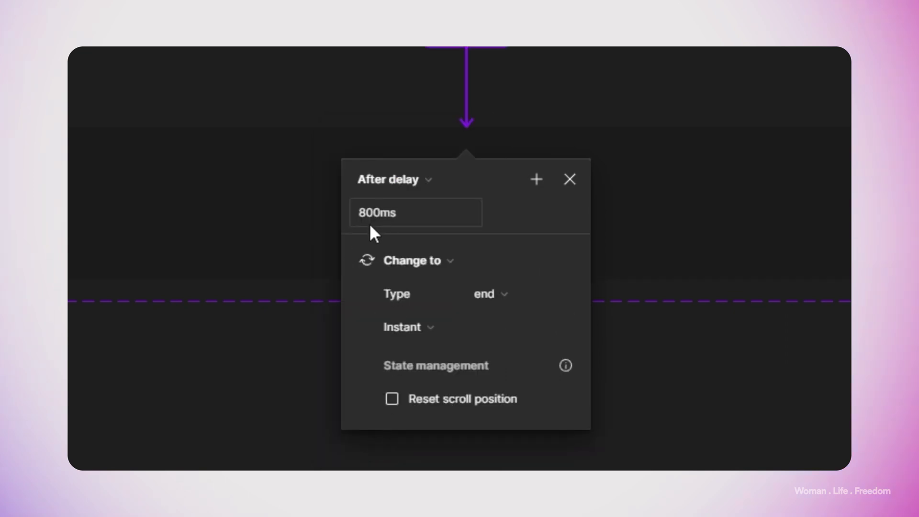
text(0)
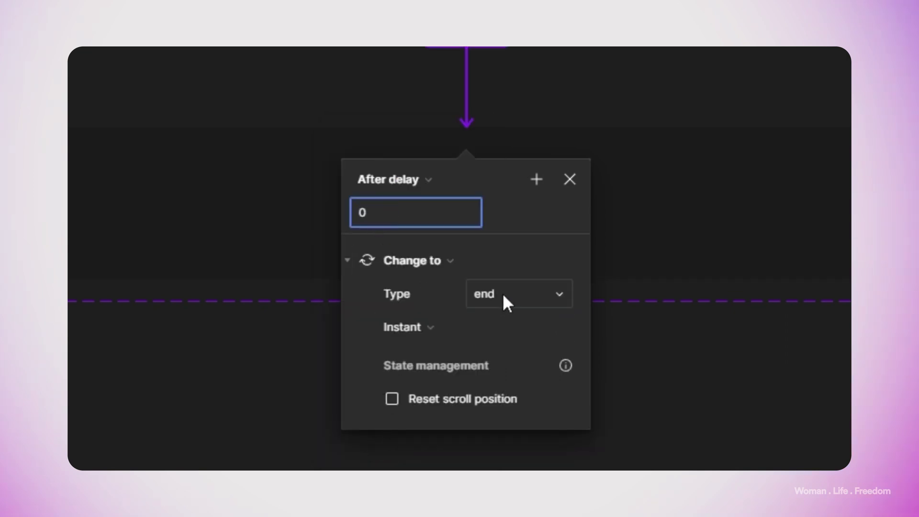
click(431, 329)
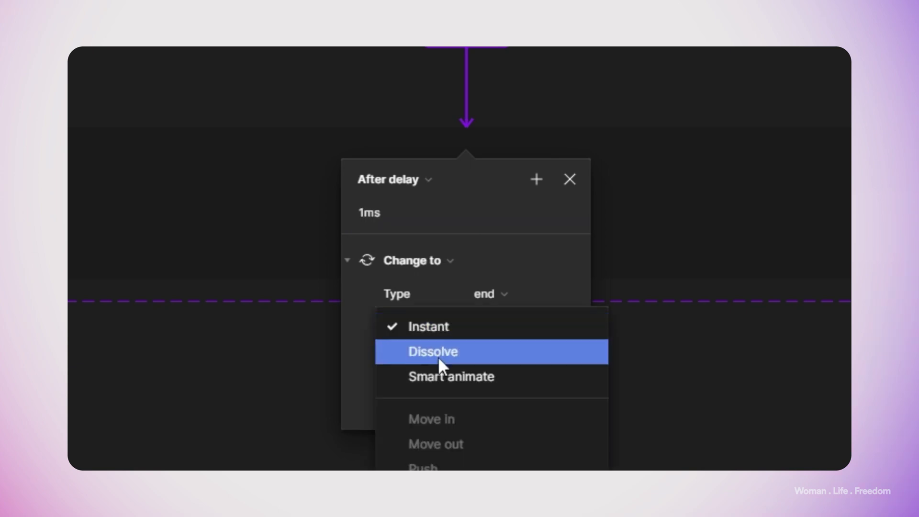
click(441, 377)
click(503, 366)
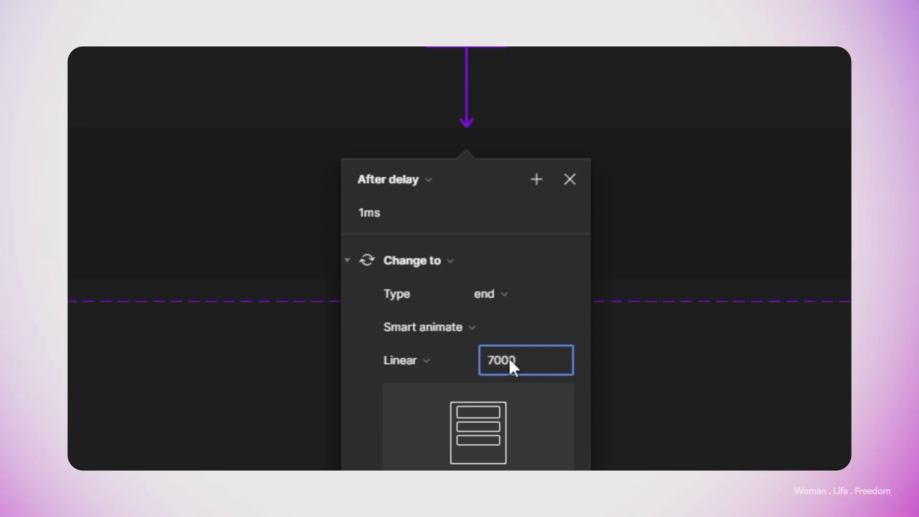
click(569, 178)
Connect end back to start with a 1ms After delay and an Instant transition.
scroll(523, 387, down, 5)
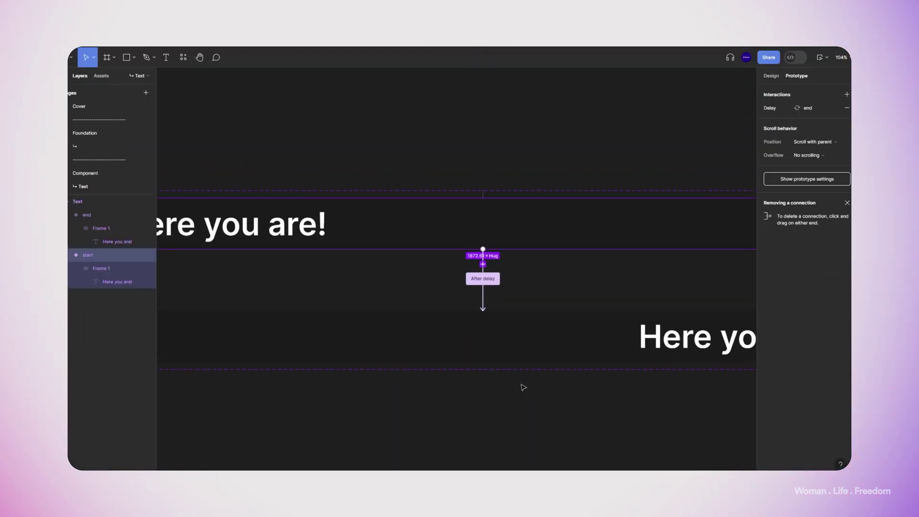
click(532, 354)
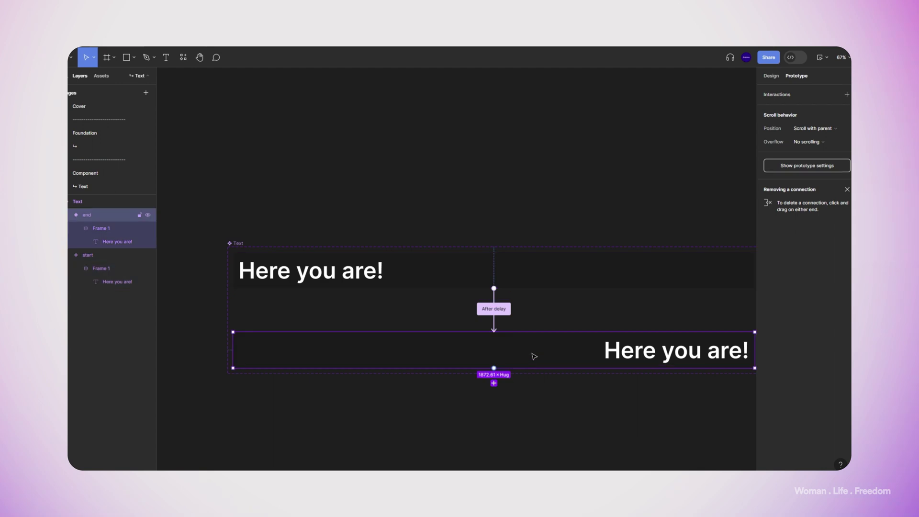
drag(493, 367, 549, 285)
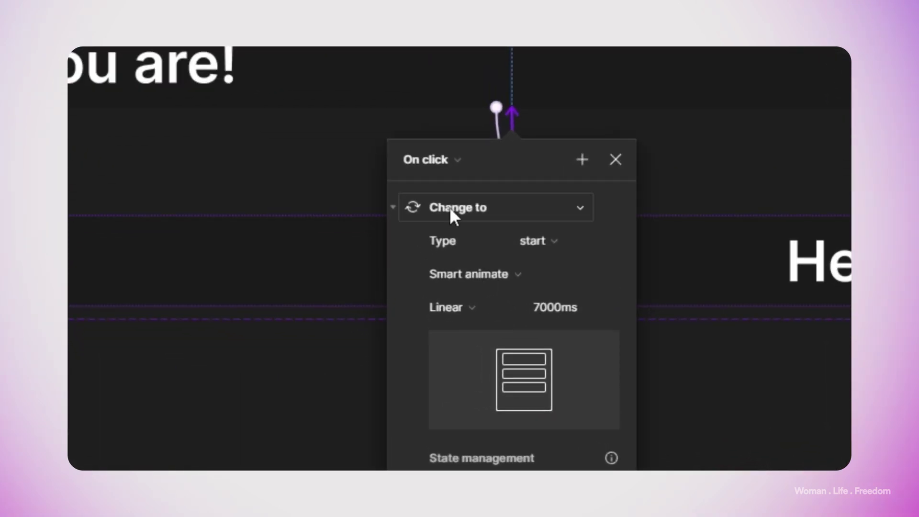
click(443, 158)
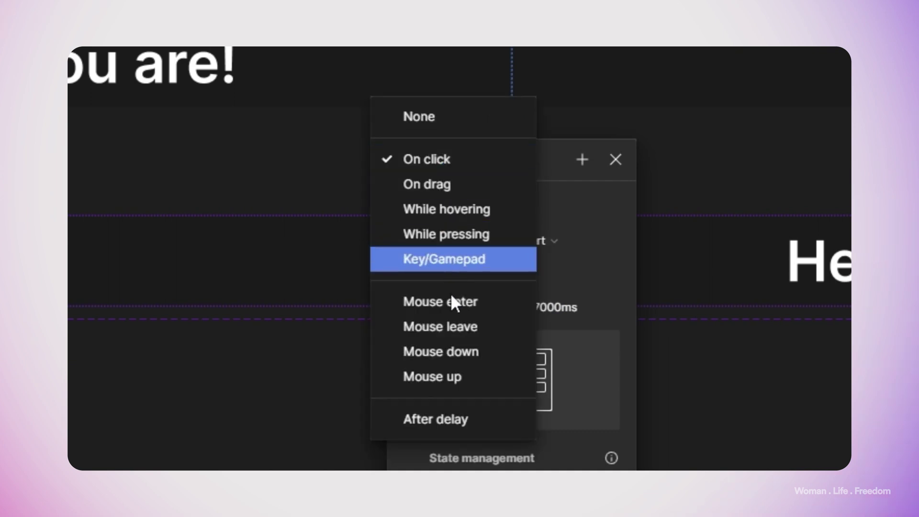
click(466, 418)
click(442, 191)
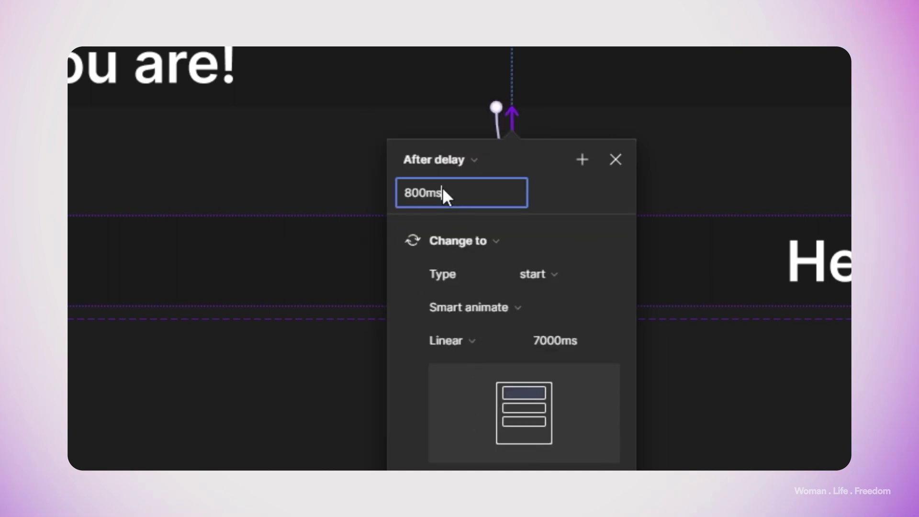
text(0)
click(479, 306)
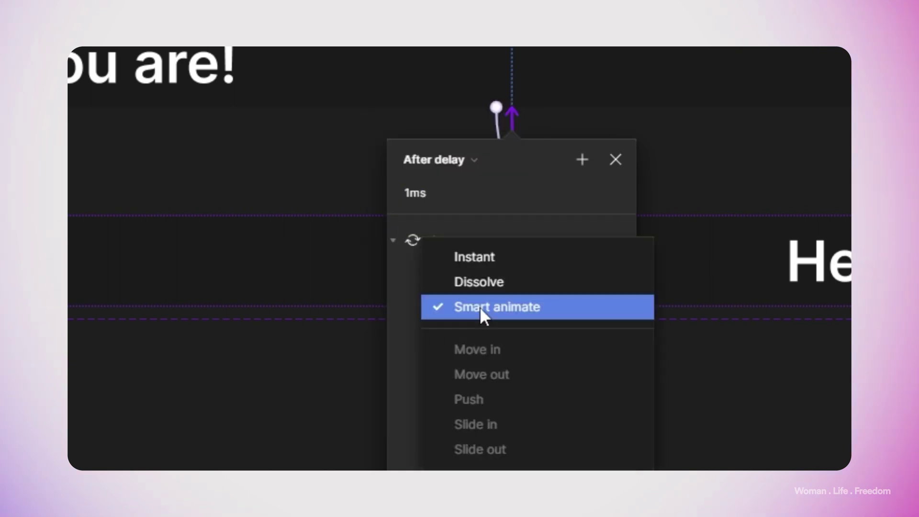
click(486, 256)
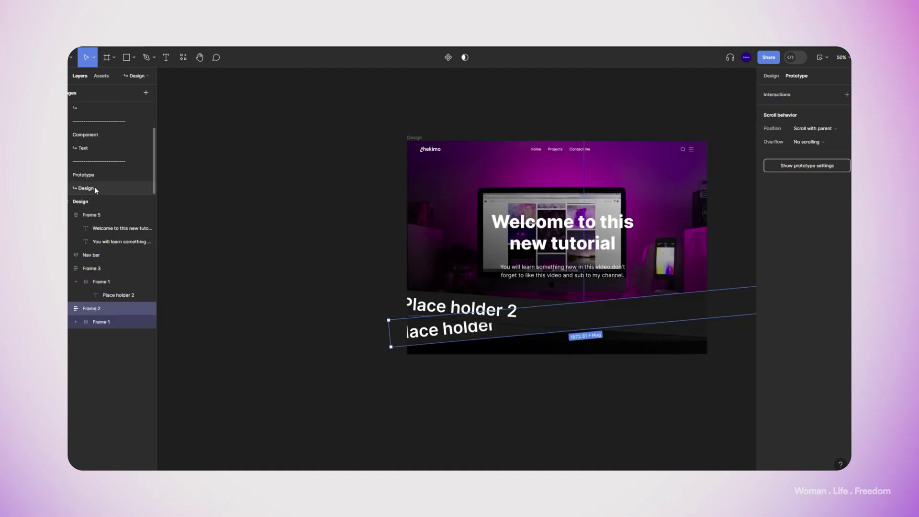
click(100, 77)
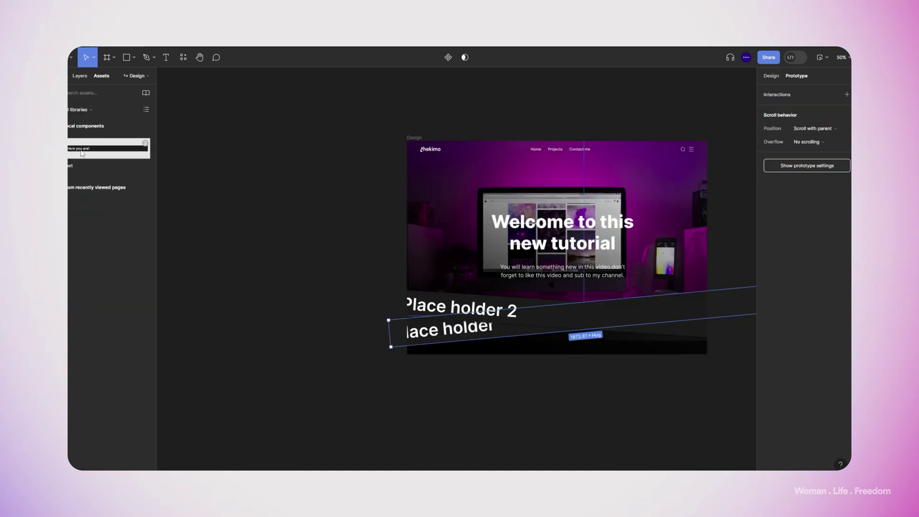
Place a Text component instance along the hero's bottom edge and stretch it to 3307 wide.
drag(81, 153, 378, 295)
scroll(425, 295, down, 2)
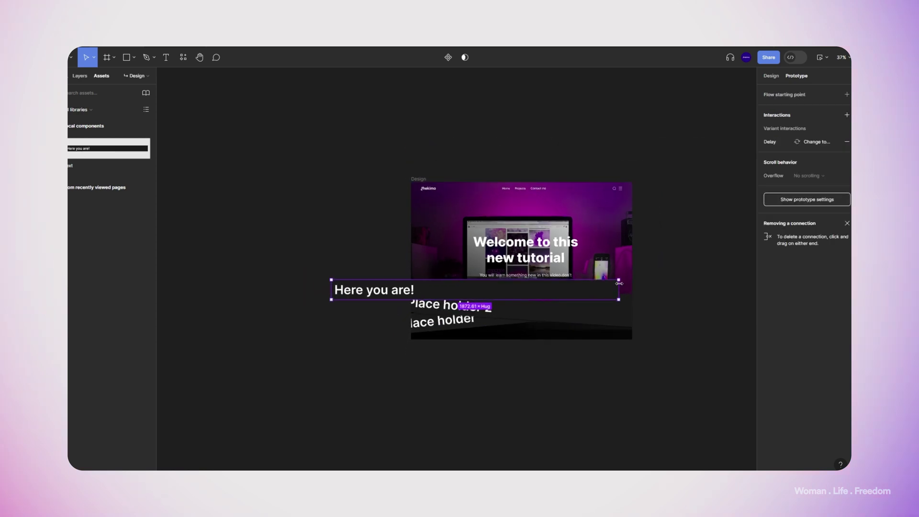
drag(618, 283, 727, 284)
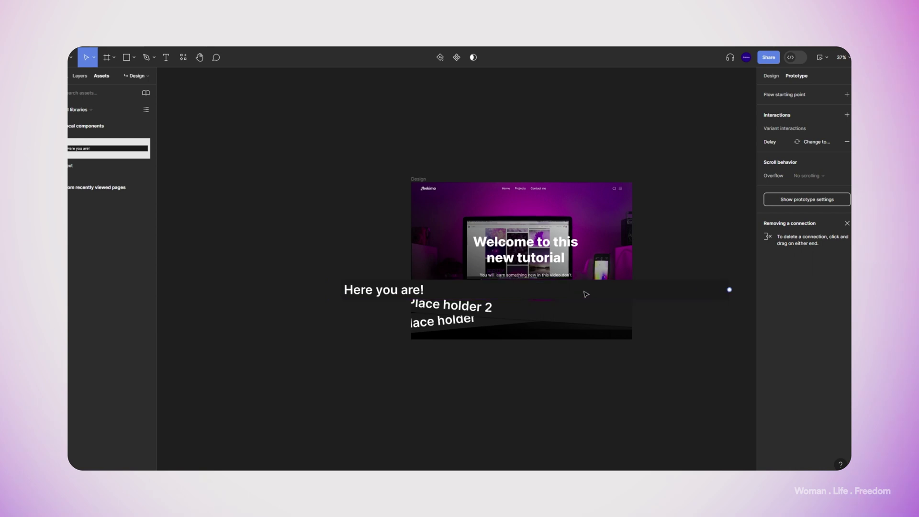
drag(596, 294, 480, 328)
drag(478, 294, 460, 318)
scroll(545, 316, down, 3)
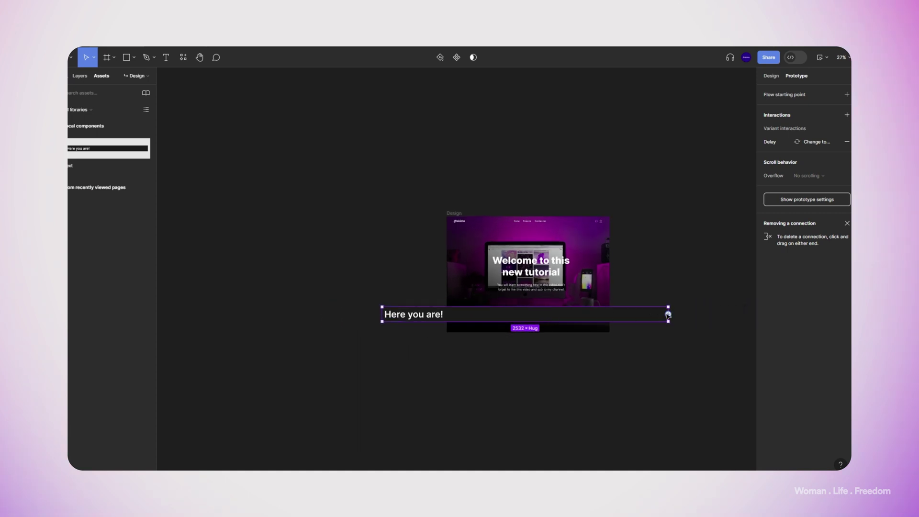
scroll(669, 315, up, 3)
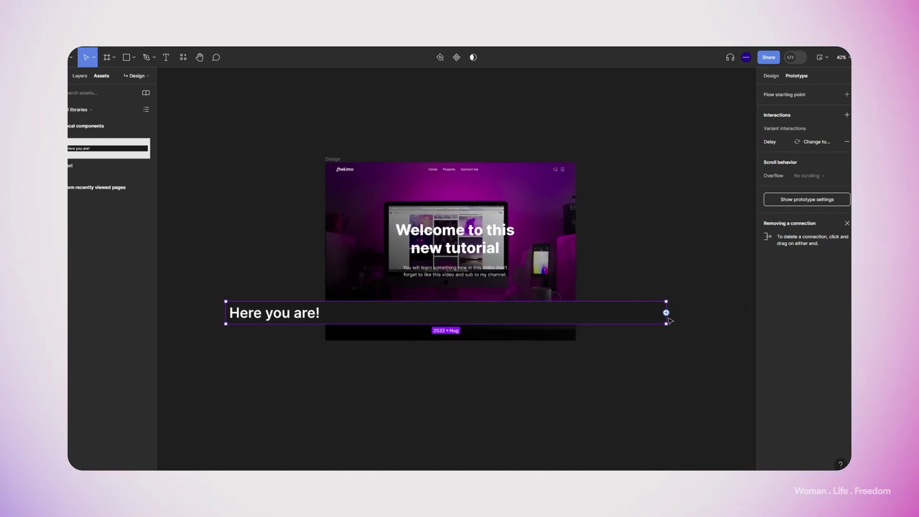
drag(667, 319, 737, 320)
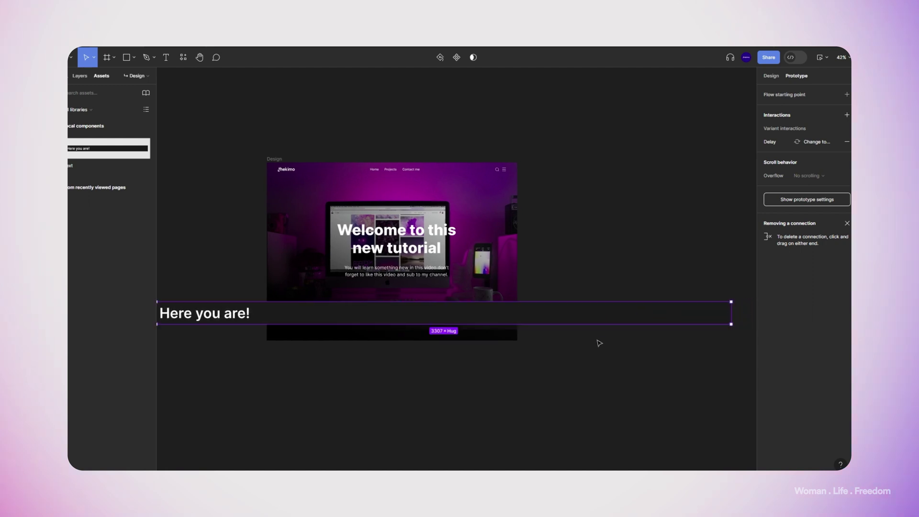
click(780, 79)
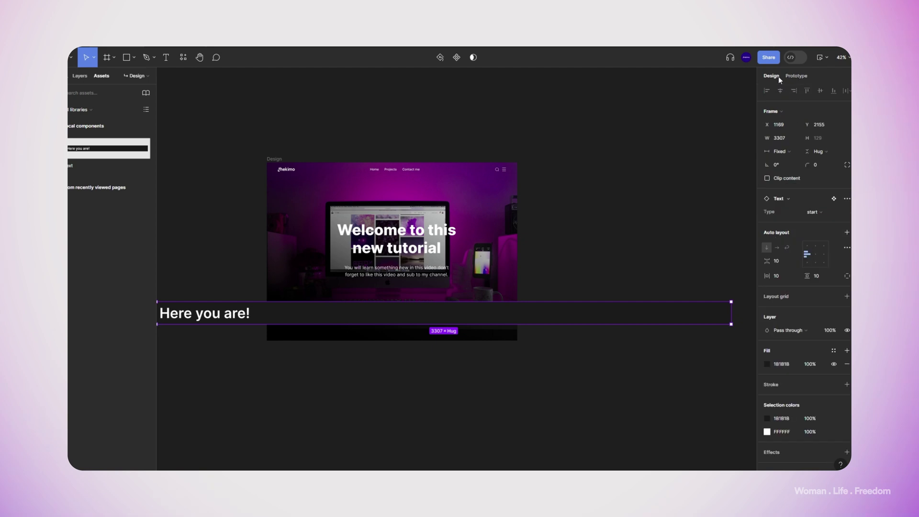
scroll(612, 252, left, 3)
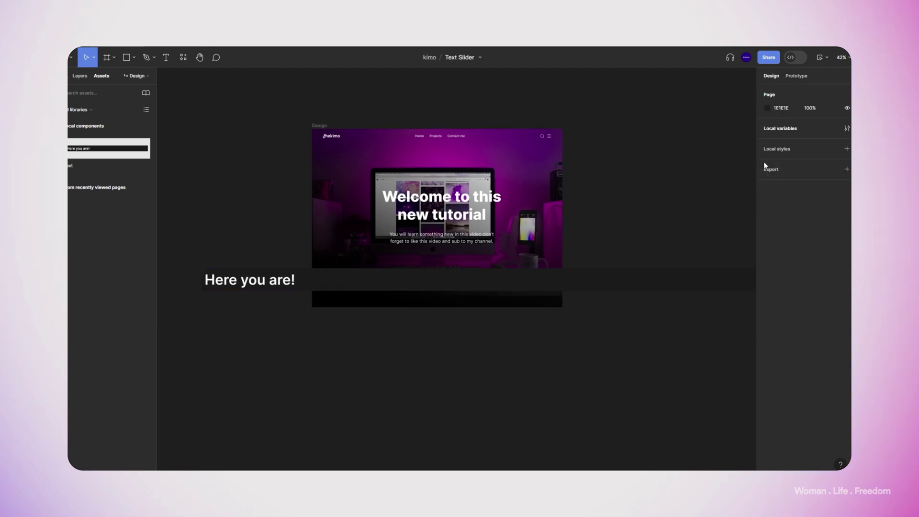
Run the prototype preview to watch the text banner slide across the hero, then close it.
click(846, 128)
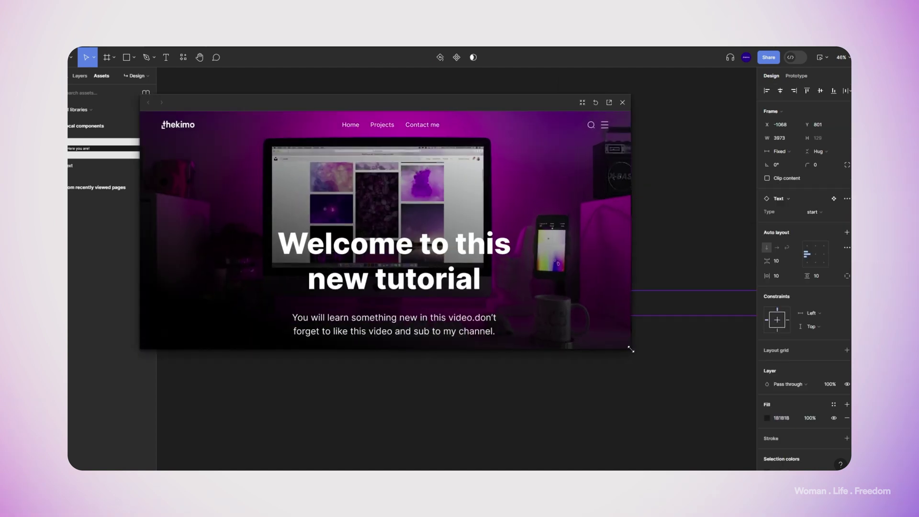
drag(629, 348, 617, 446)
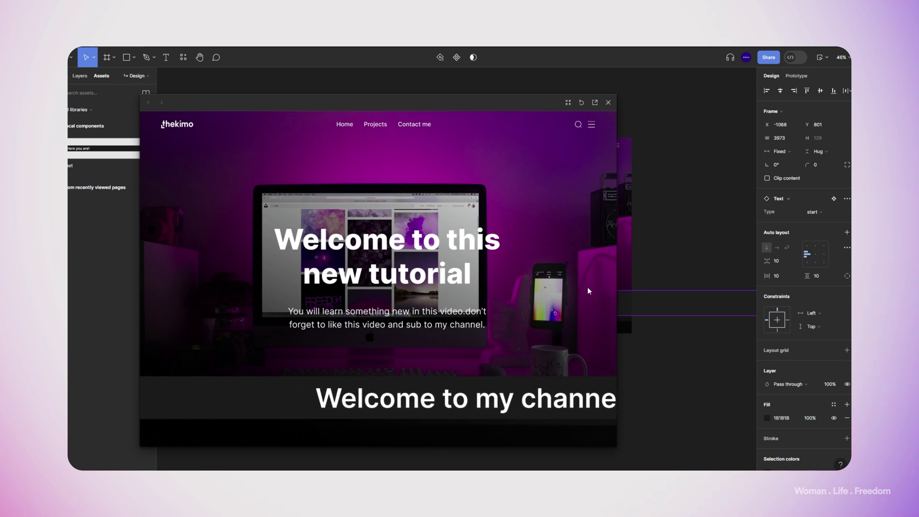
click(608, 103)
Add a 'Second version' mode to txt-slider with value 'Here you can write another thing'.
click(844, 127)
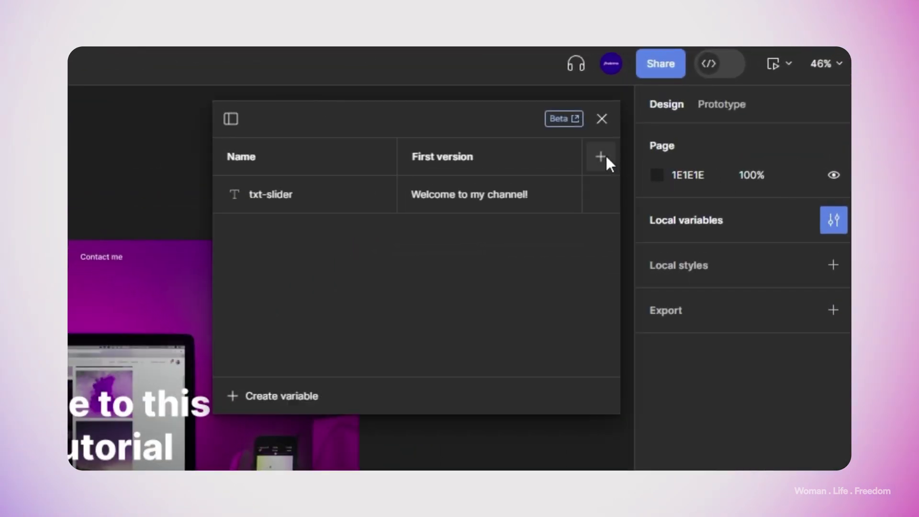
click(604, 157)
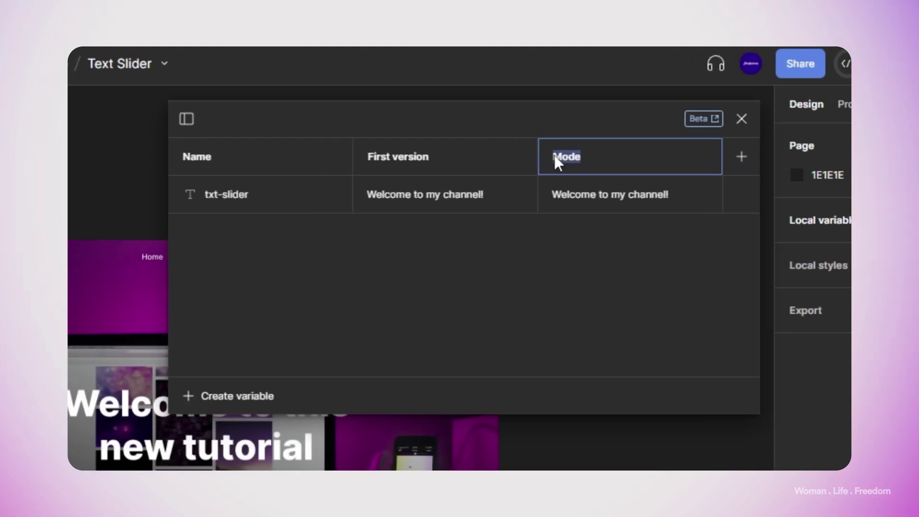
text(Second version)
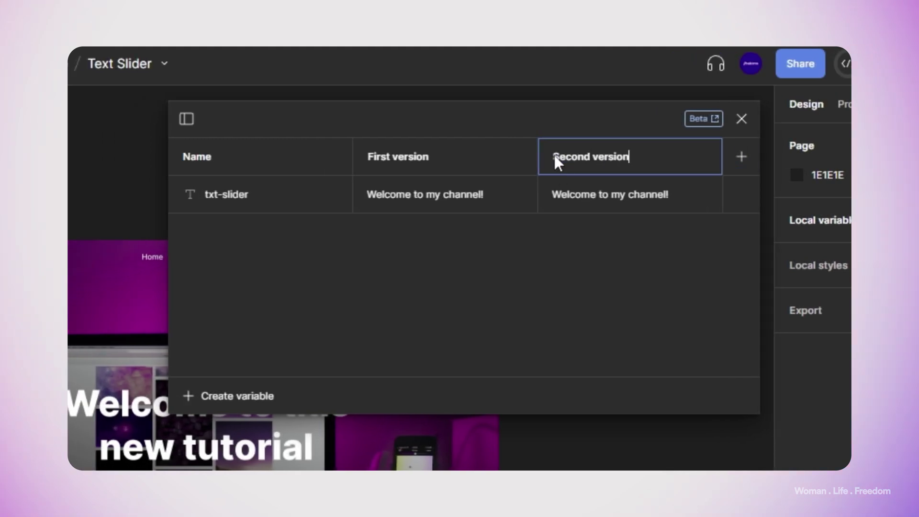
click(569, 254)
double_click(587, 196)
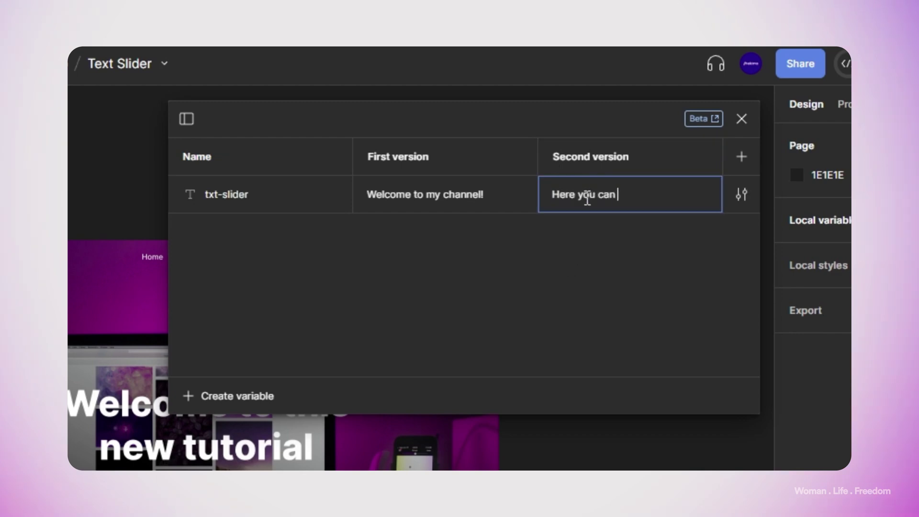
text(Here you can write another t)
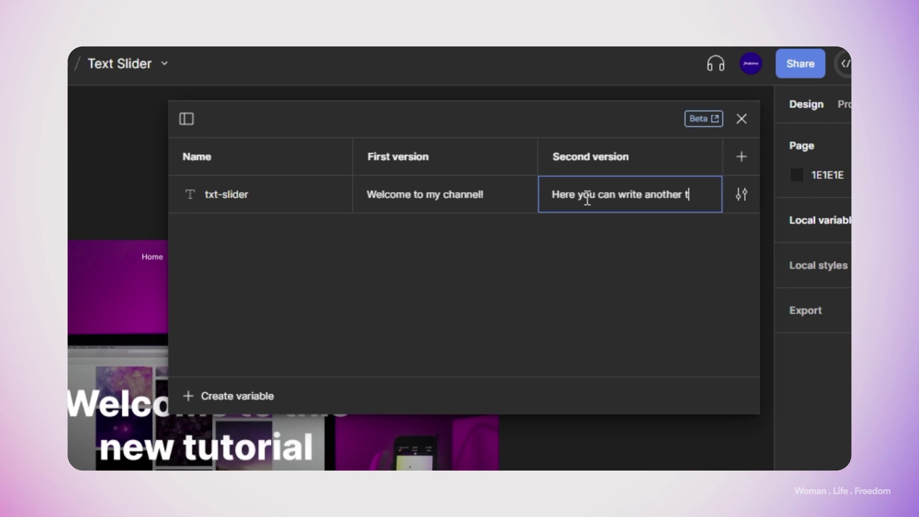
text(hing)
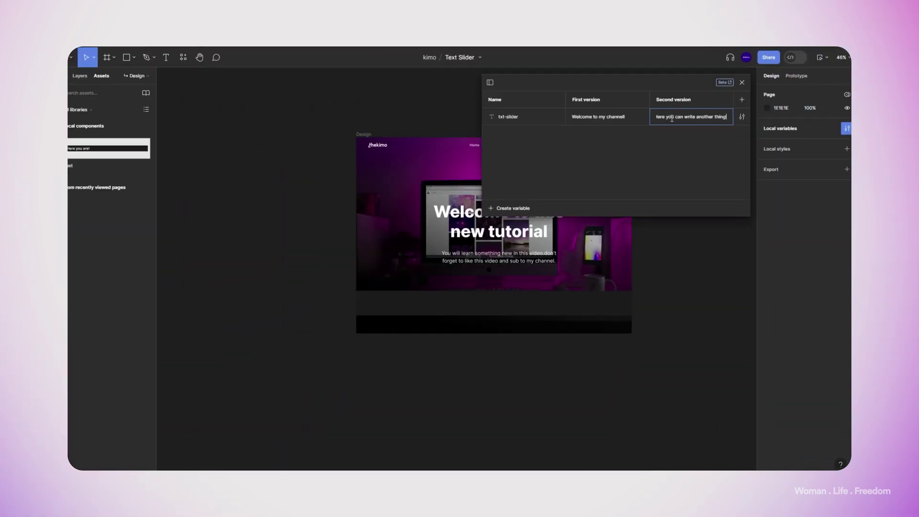
click(666, 386)
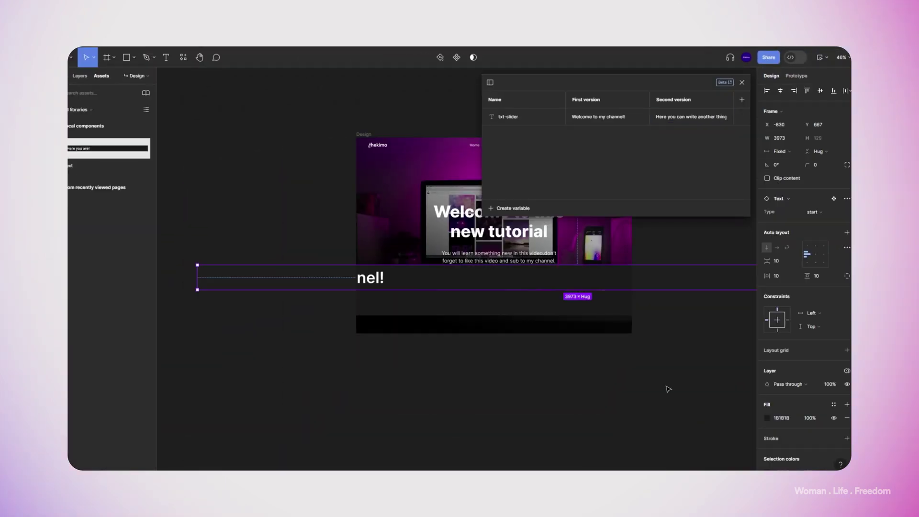
Switch this banner to the Second version mode and tilt it about -6°.
click(741, 82)
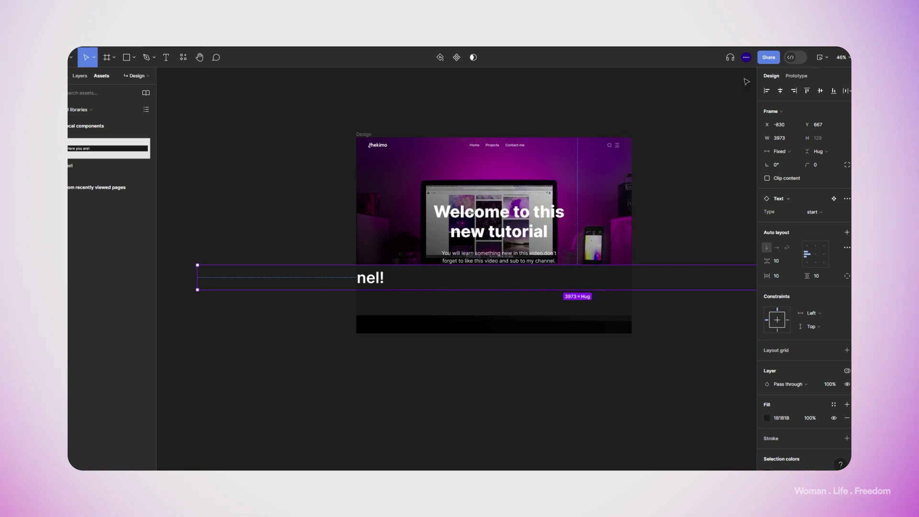
click(845, 371)
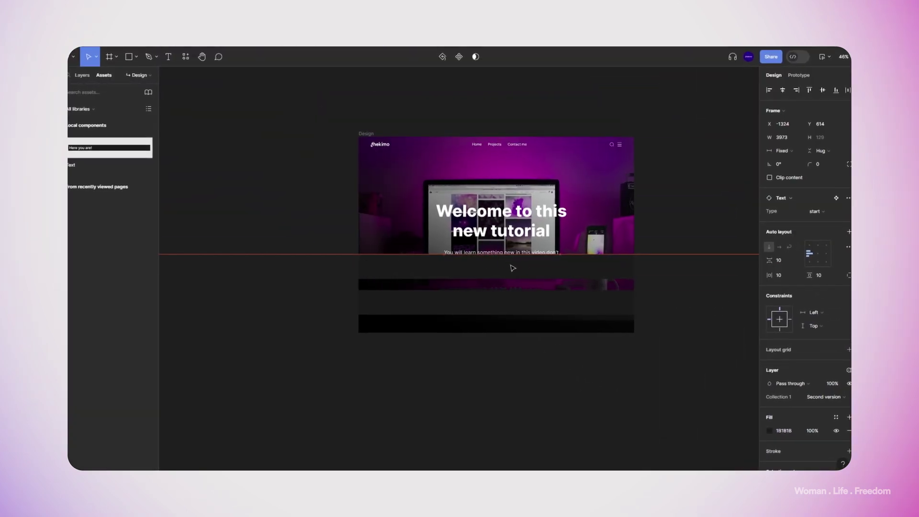
scroll(509, 271, down, 5)
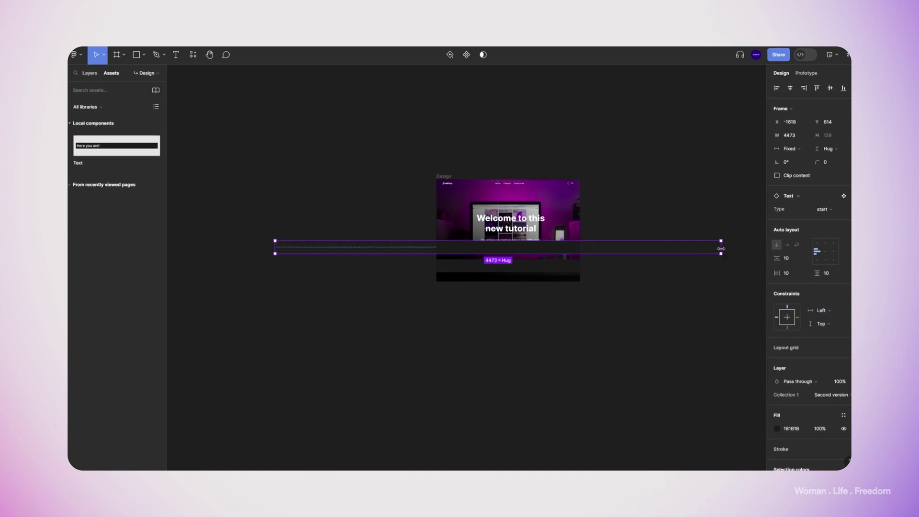
drag(724, 236, 732, 260)
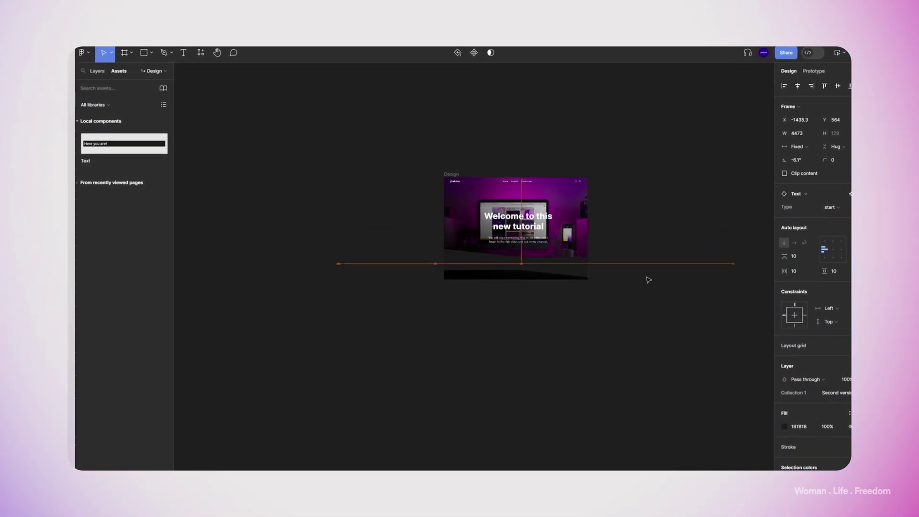
Tilt the other banner frame about 4°.
scroll(463, 267, up, 1)
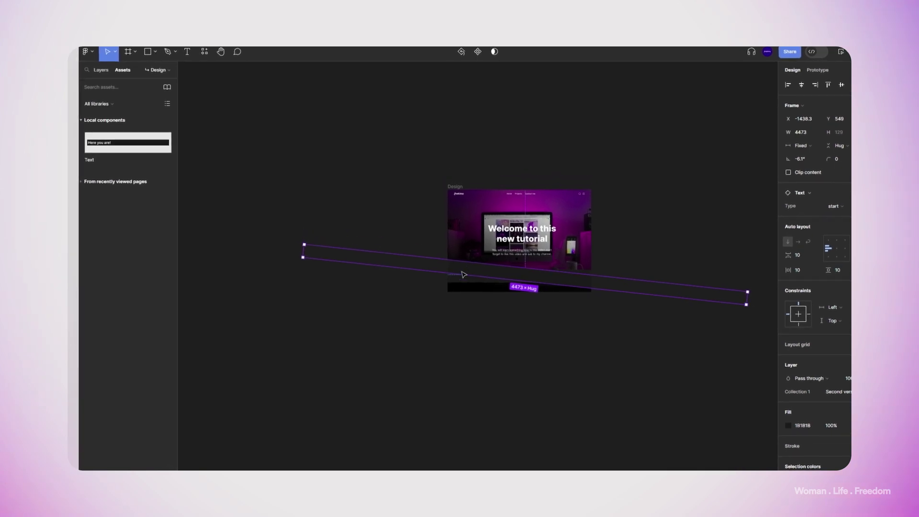
scroll(463, 274, up, 3)
key(ctrl+z)
scroll(463, 276, down, 2)
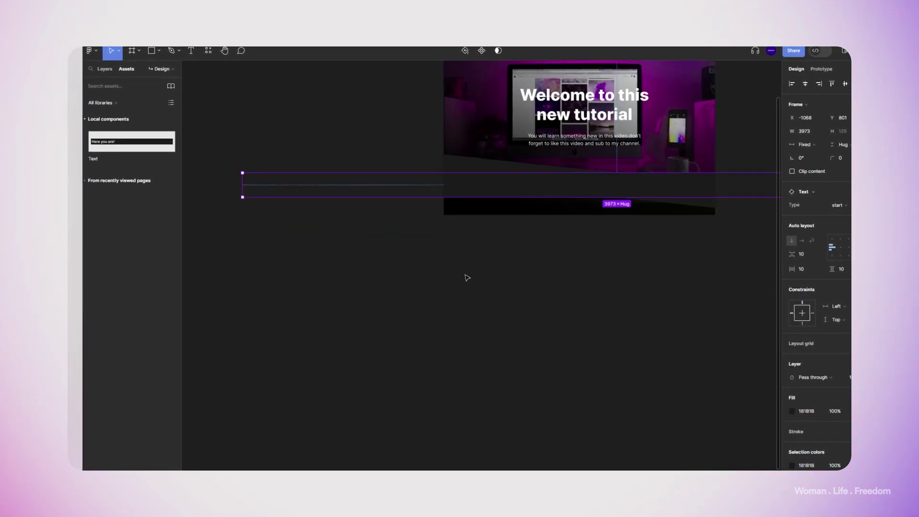
scroll(467, 278, down, 3)
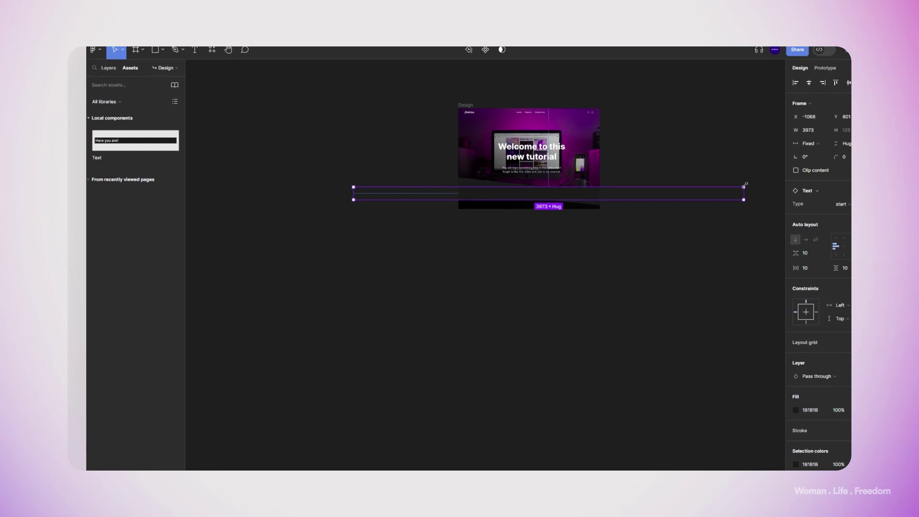
drag(746, 183, 743, 168)
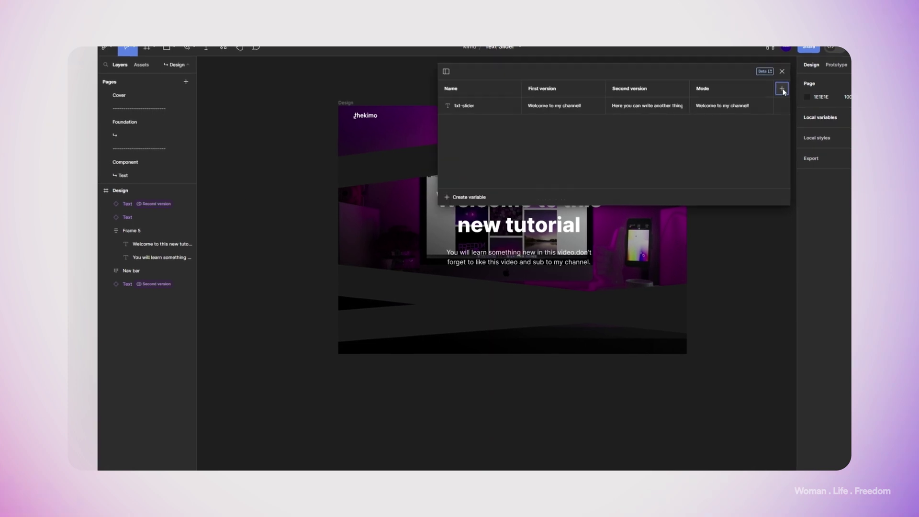
Rename the new mode 'Third version' and create the txt-bg-color colour variable.
double_click(703, 89)
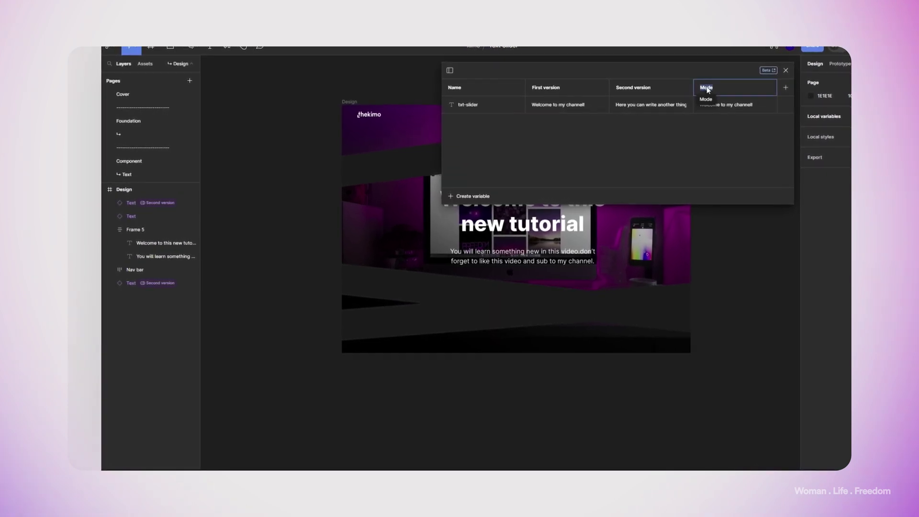
text(Thi)
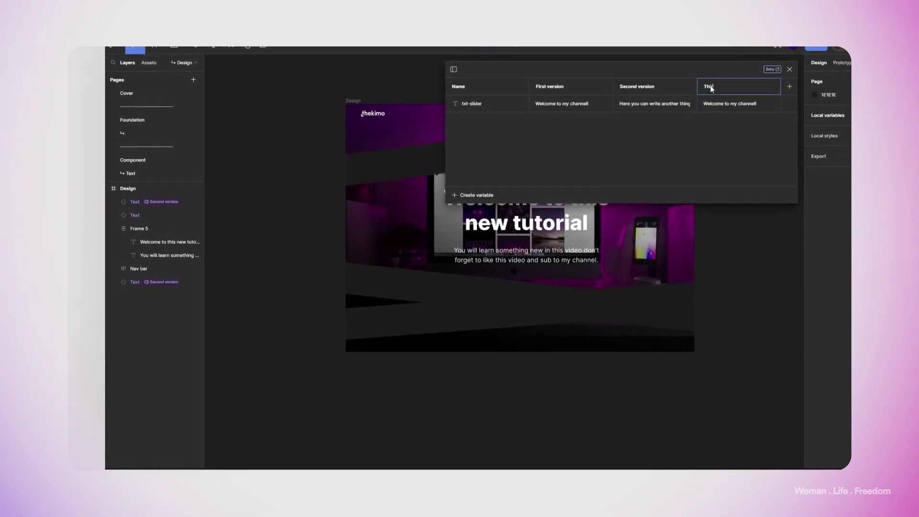
text(rd version)
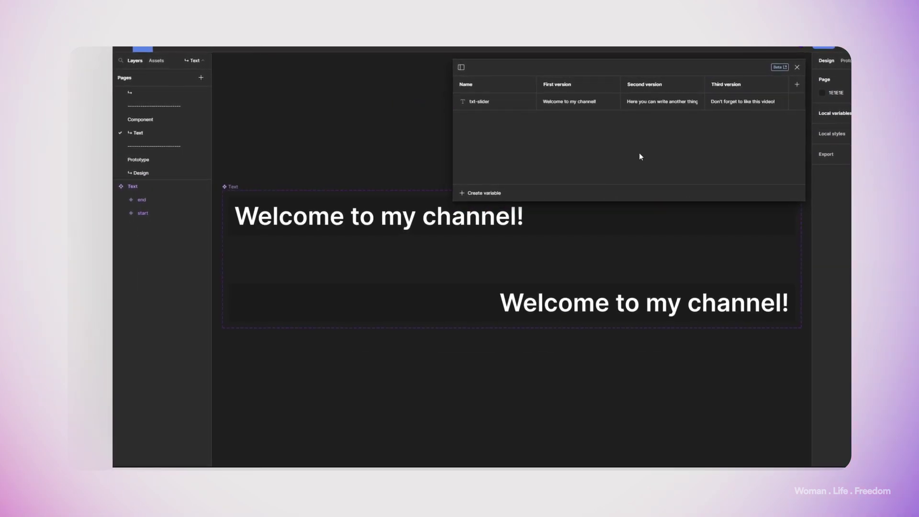
click(496, 193)
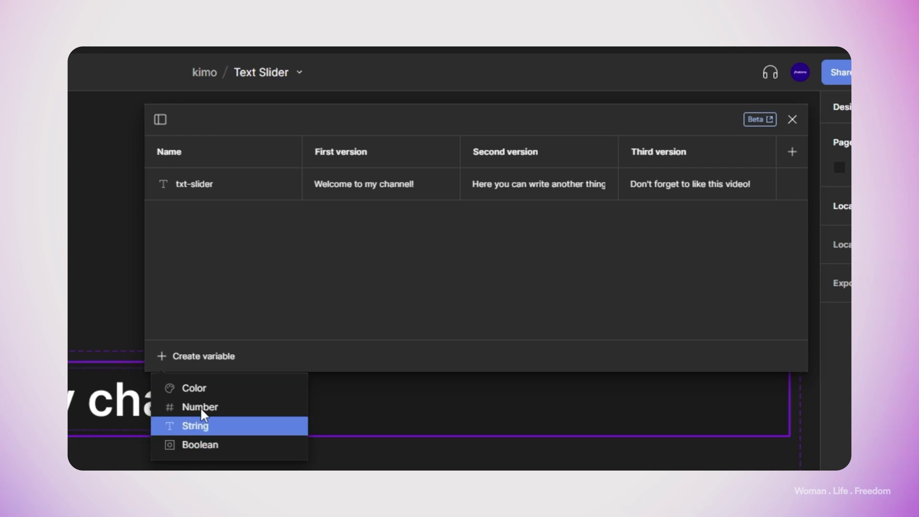
click(197, 389)
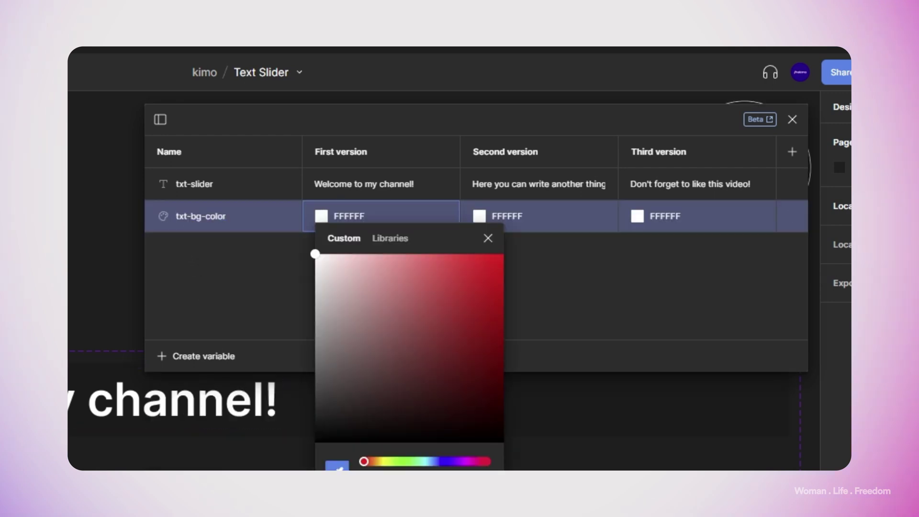
Give txt-bg-color the mode colours 1B1B1B, B97106 gold and 61149D purple.
click(159, 430)
click(478, 216)
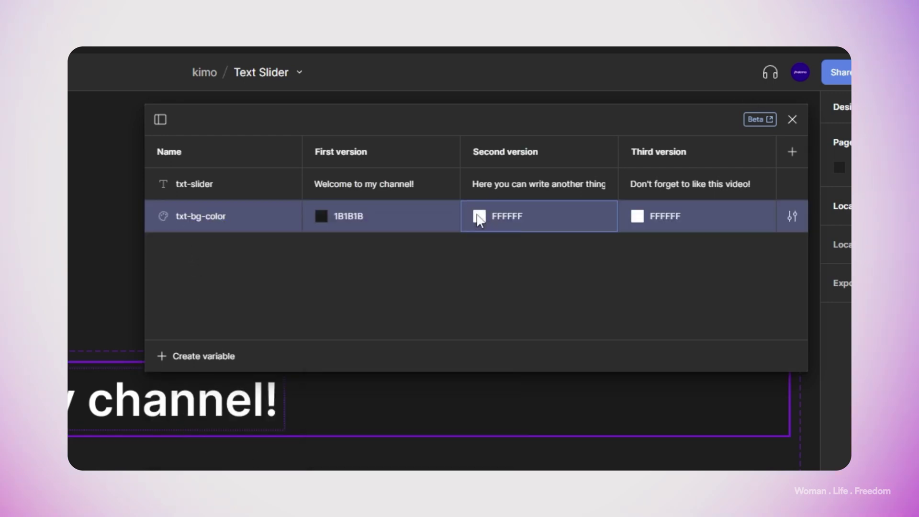
click(479, 216)
click(650, 266)
click(536, 461)
drag(536, 462, 537, 462)
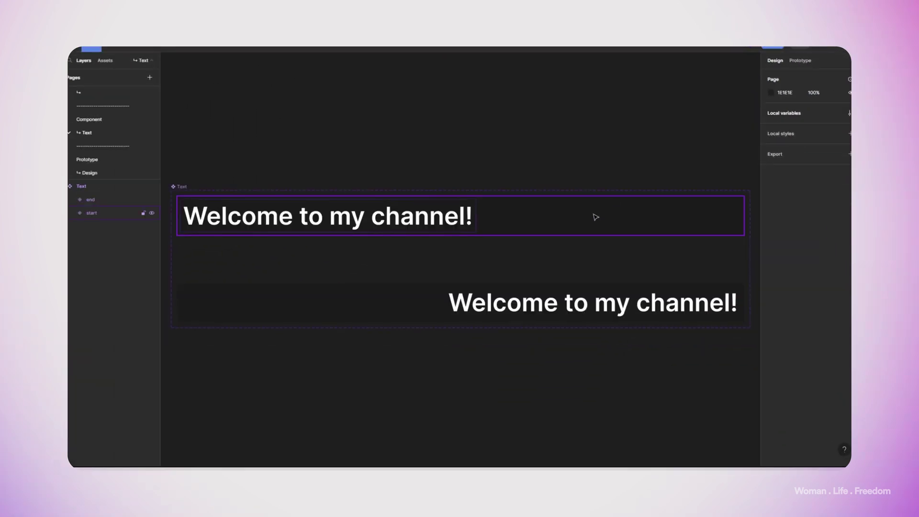
Bind the start banner variant's background fill to the txt-bg-color variable.
click(595, 217)
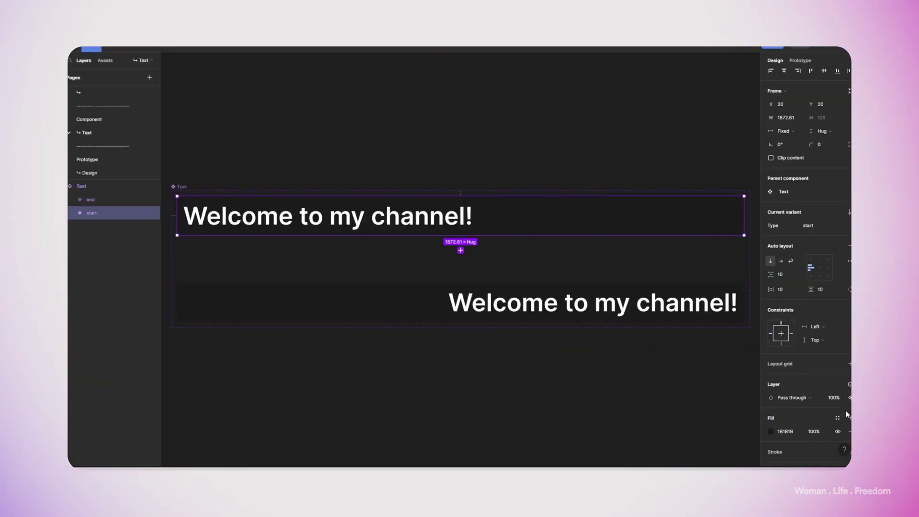
scroll(845, 410, down, 5)
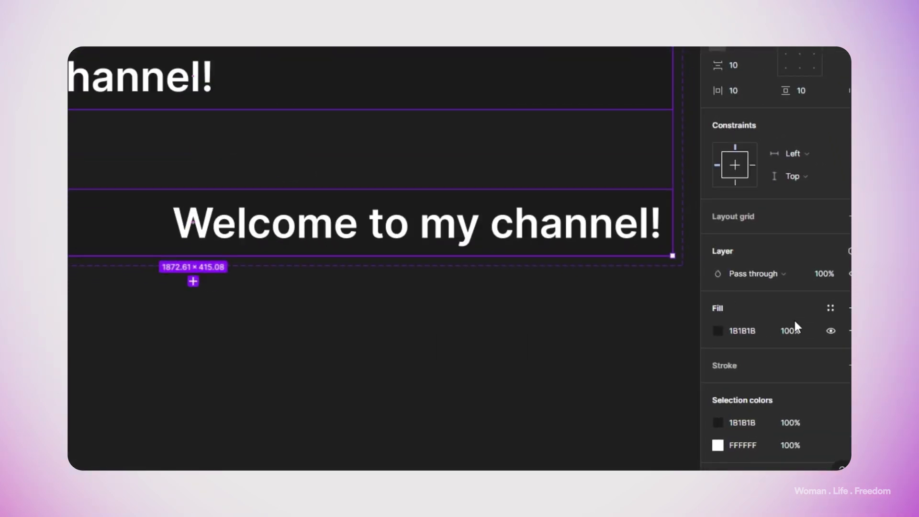
click(718, 330)
click(607, 91)
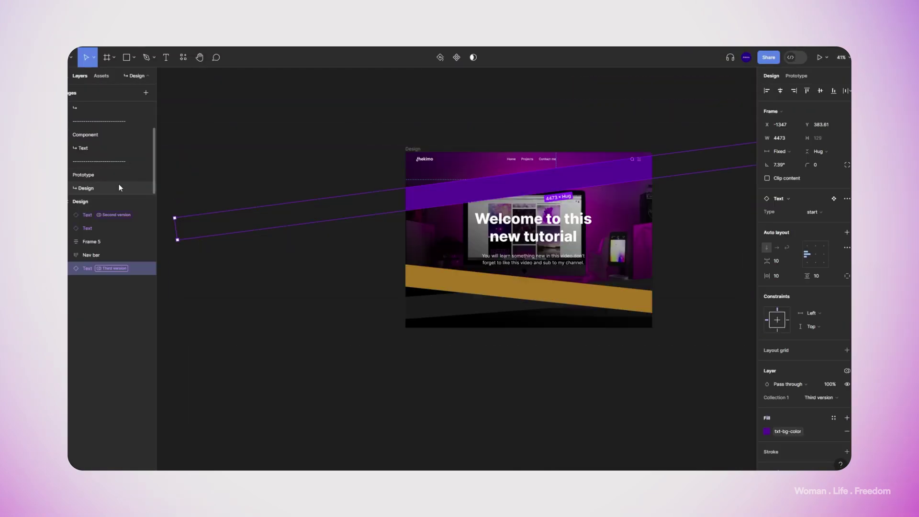
Clear the canvas selection before previewing the hero prototype.
click(517, 91)
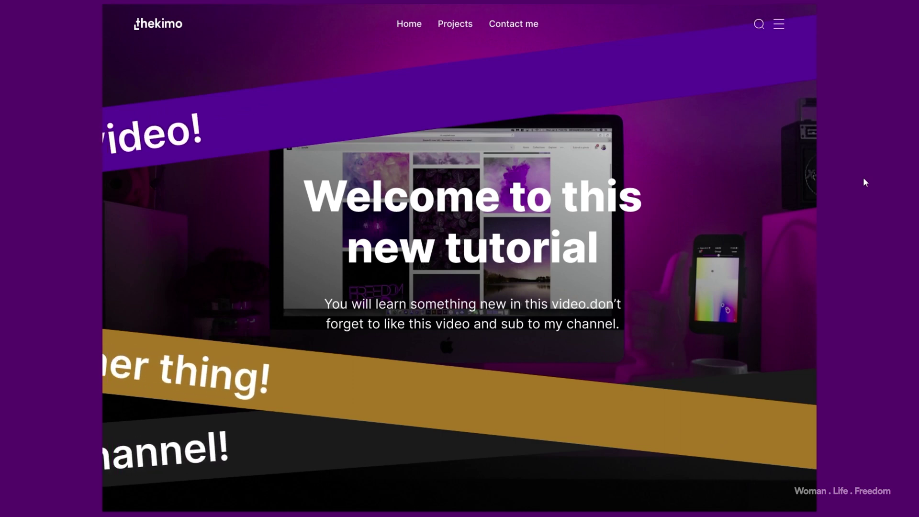